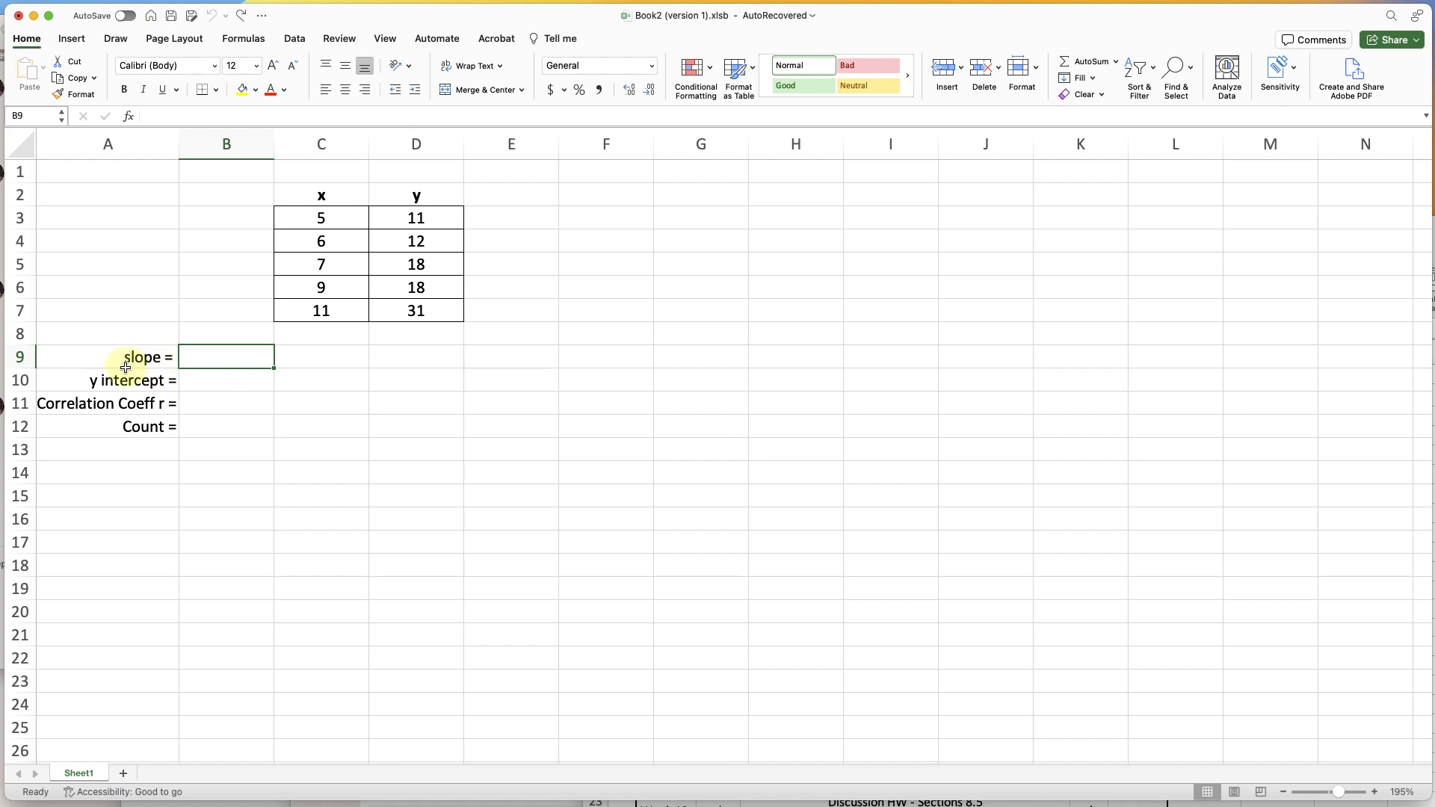
Enter the general line equation "y = mx + b" as text in cell D9.
{"action": "left_click", "coordinate": [438, 361]}
{"action": "type", "text": "y = m"}
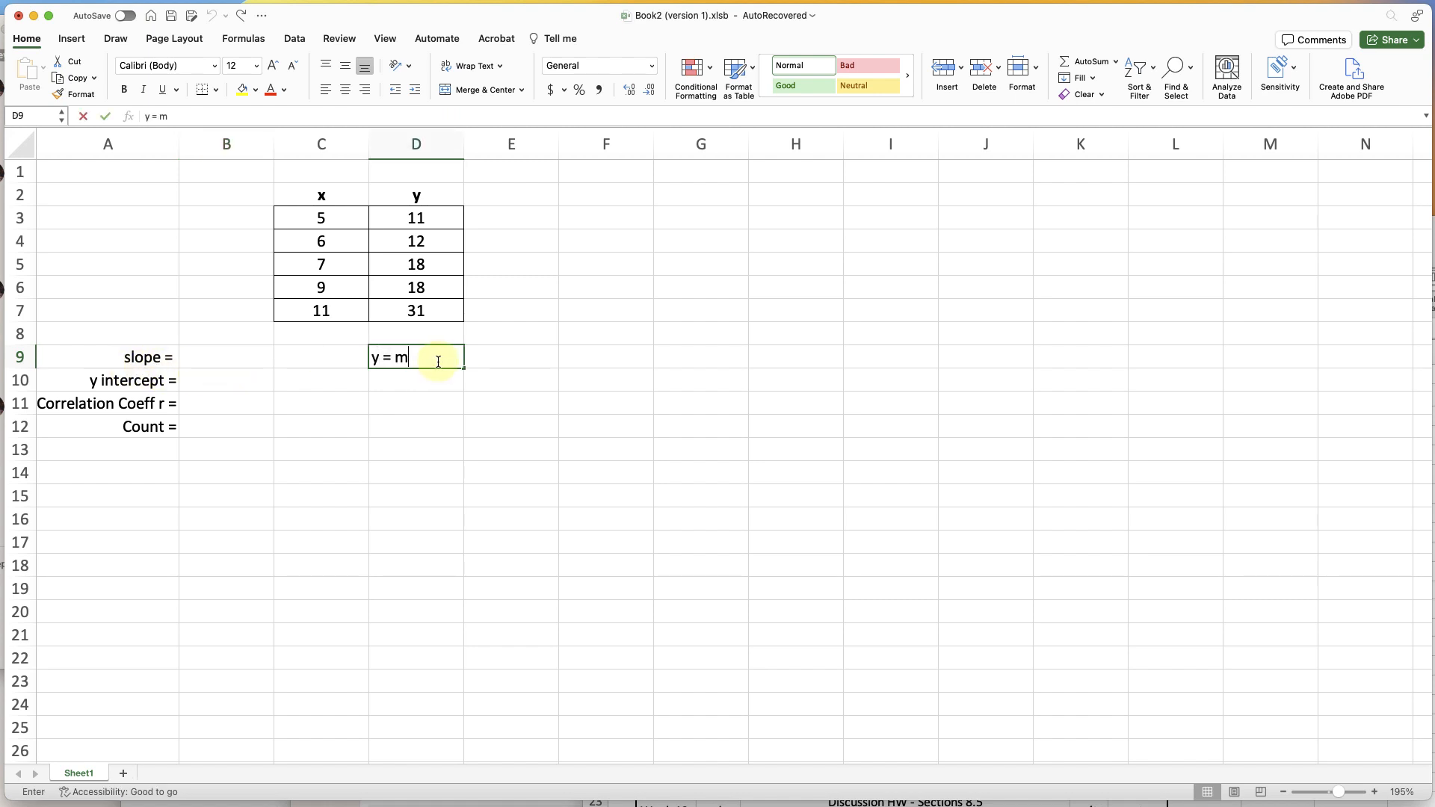
{"action": "type", "text": "x + b"}
{"action": "key", "text": "Return"}
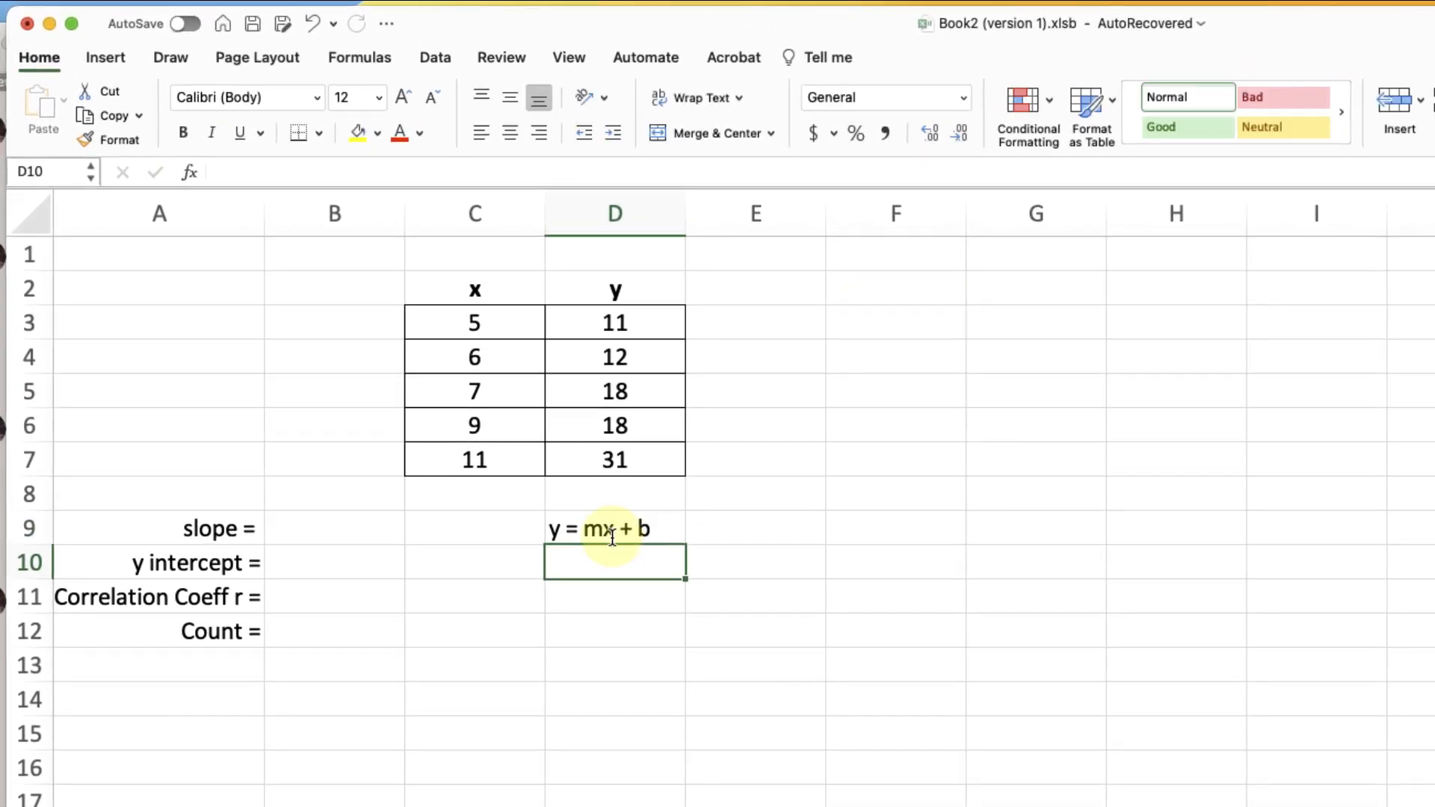
Calculate the slope in cell B9 with the SLOPE function, using D3:D7 as the known ys and C3:C7 as the known xs.
{"action": "left_click", "coordinate": [362, 541]}
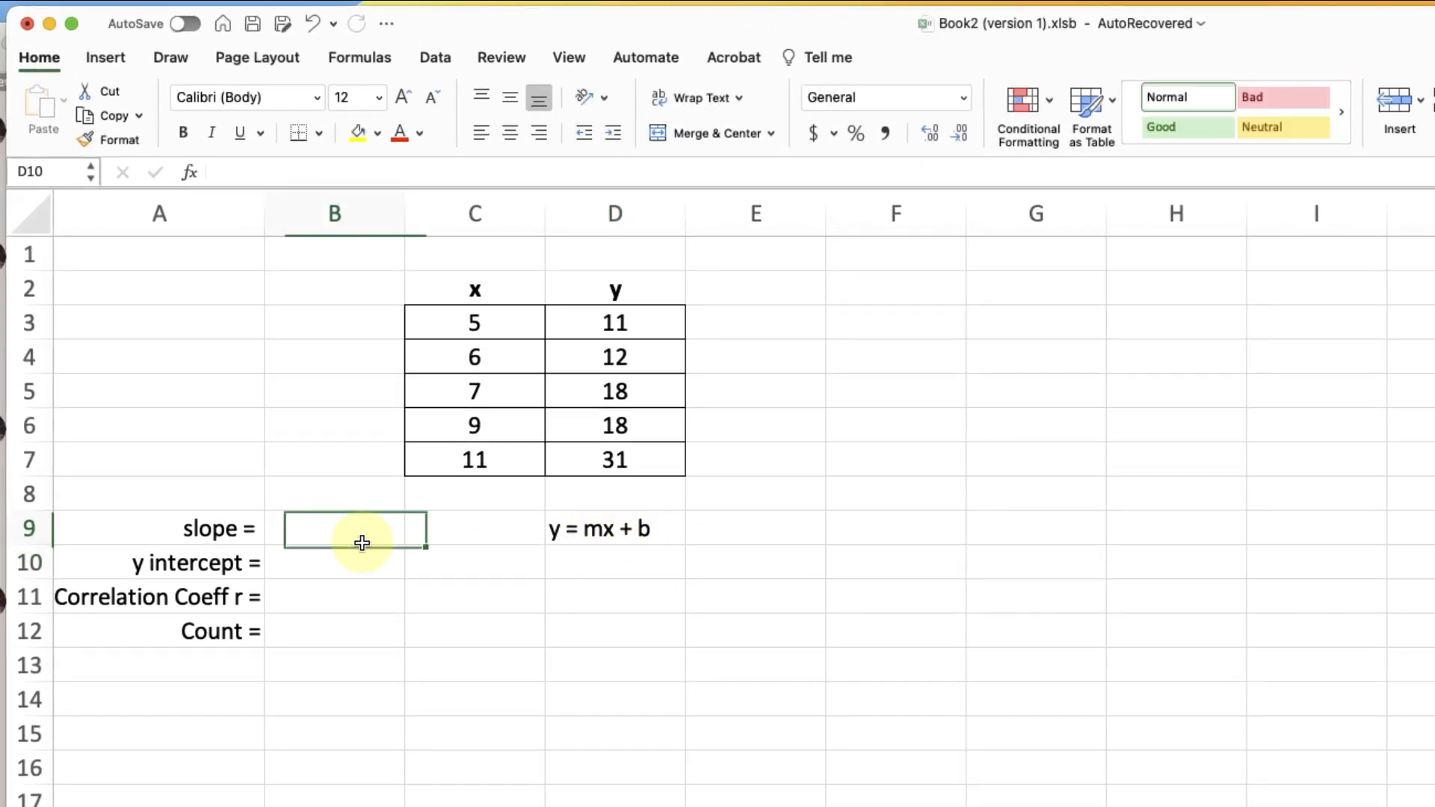
{"action": "type", "text": "="}
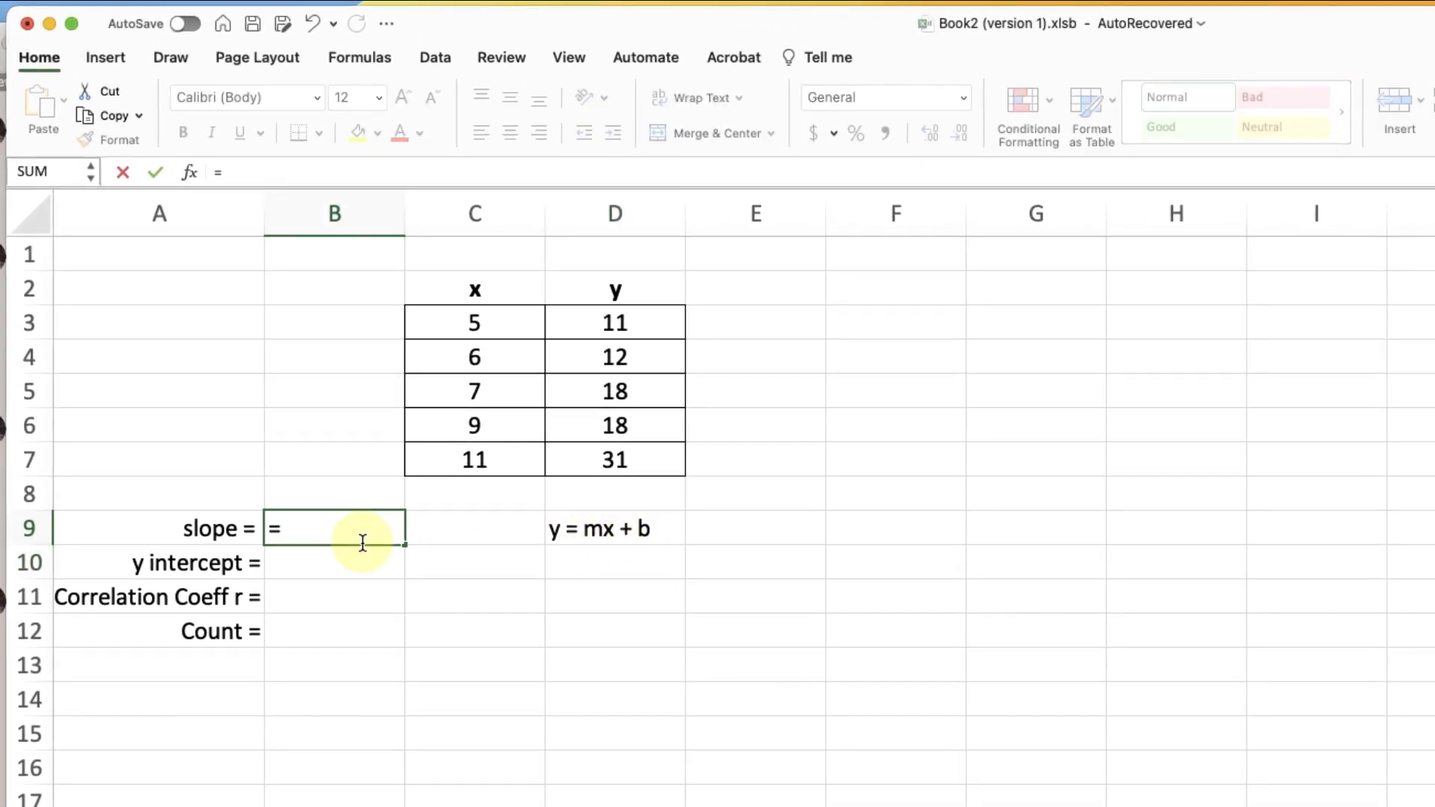
{"action": "type", "text": "slope"}
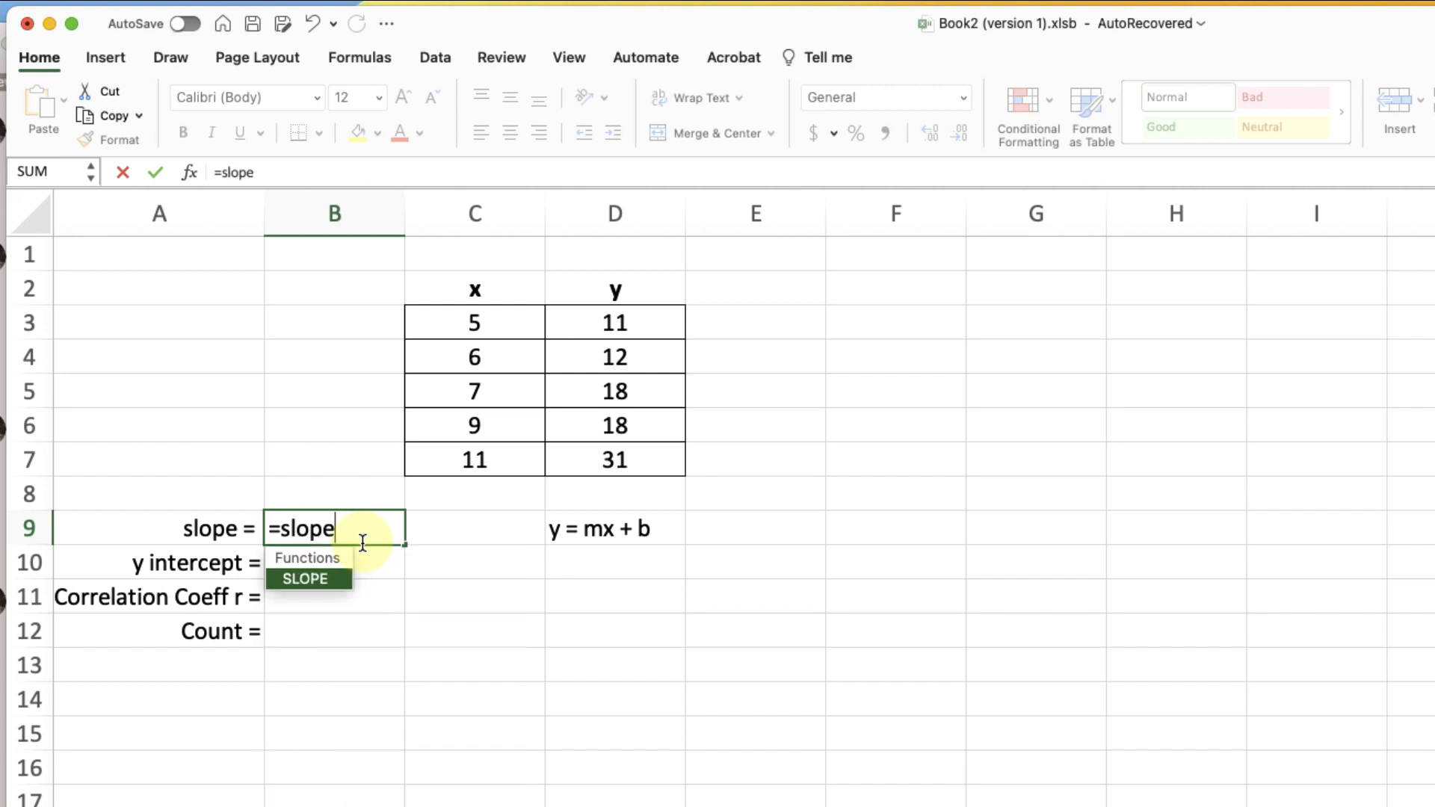
{"action": "key", "text": "Tab"}
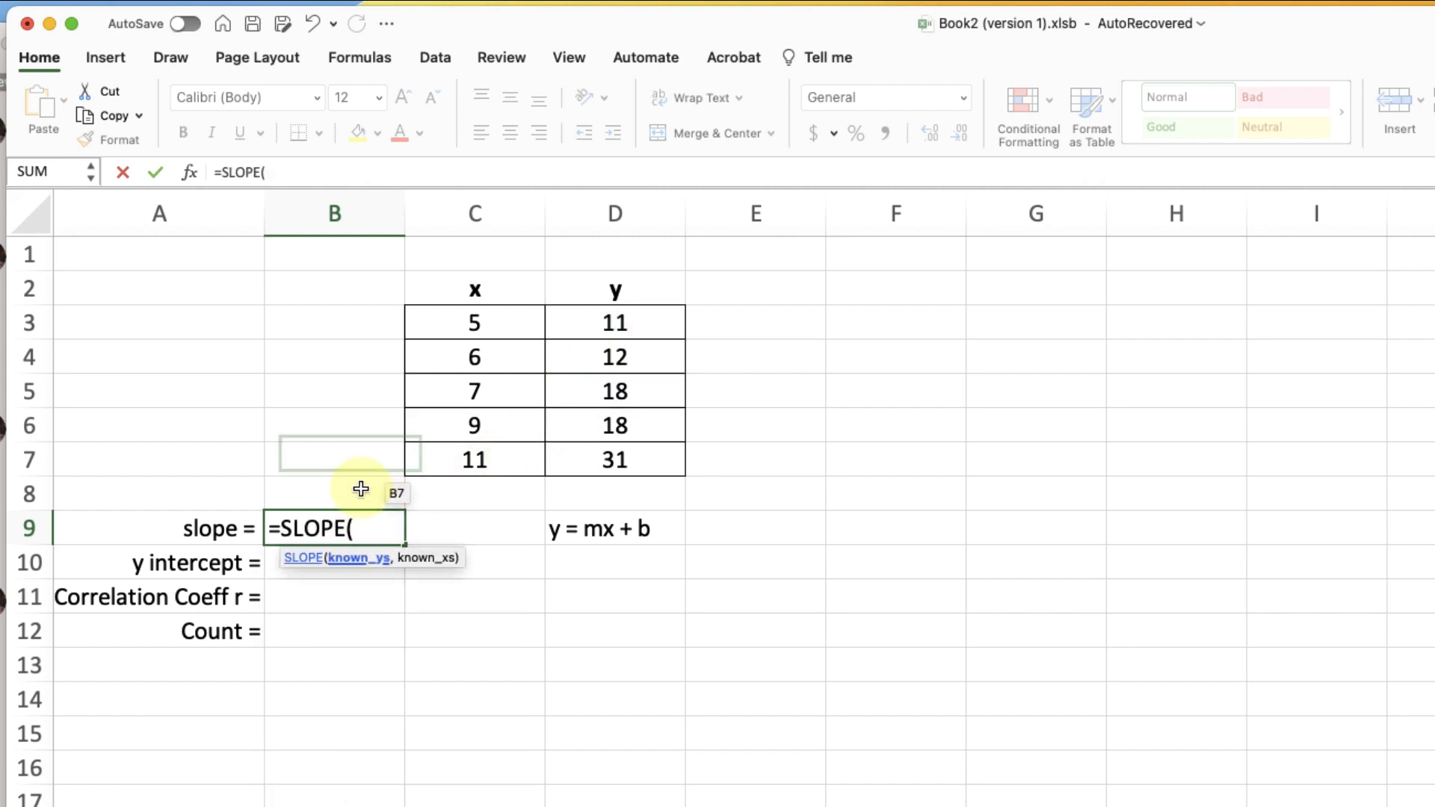
{"action": "left_click", "coordinate": [623, 337]}
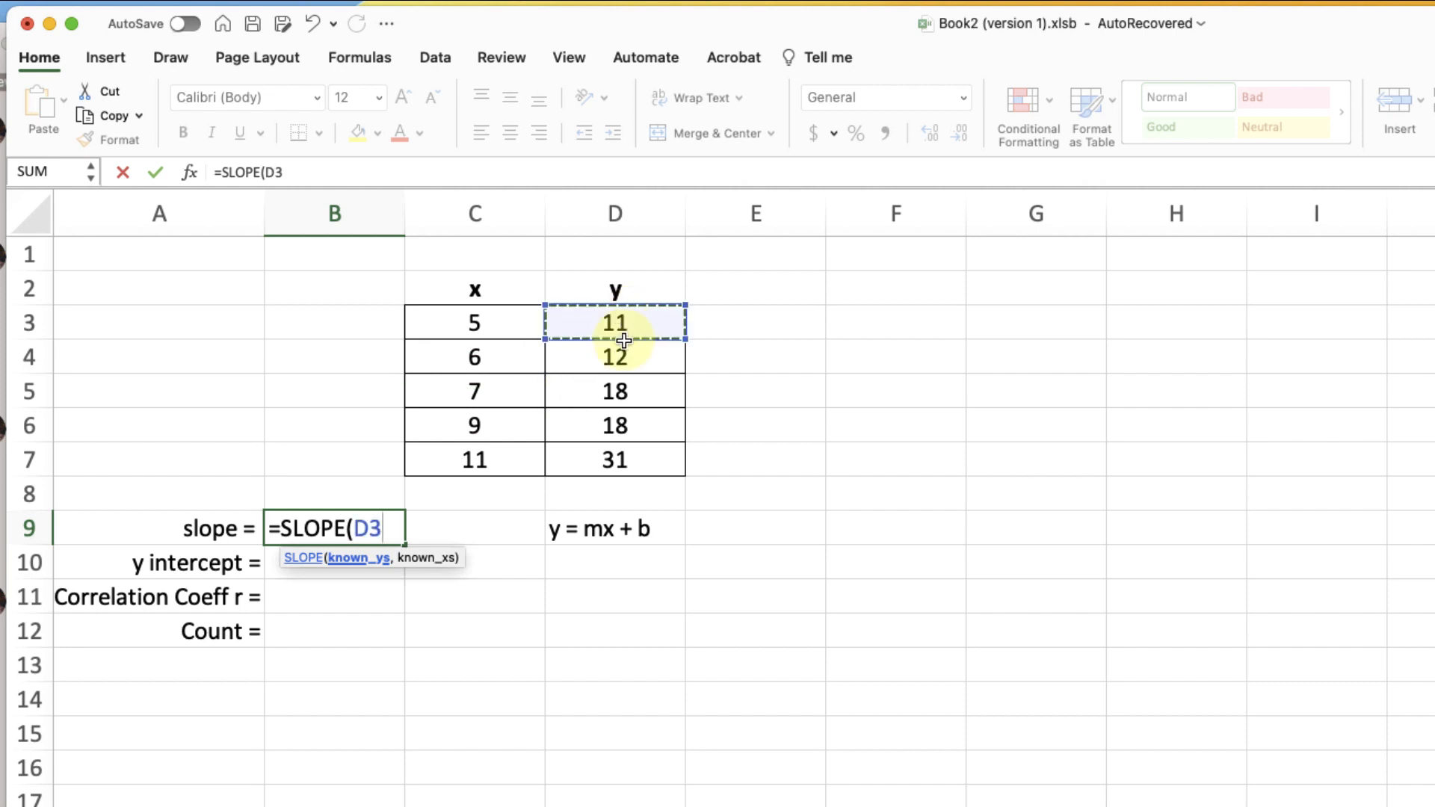
{"action": "left_click_drag", "start_coordinate": [624, 340], "coordinate": [631, 458]}
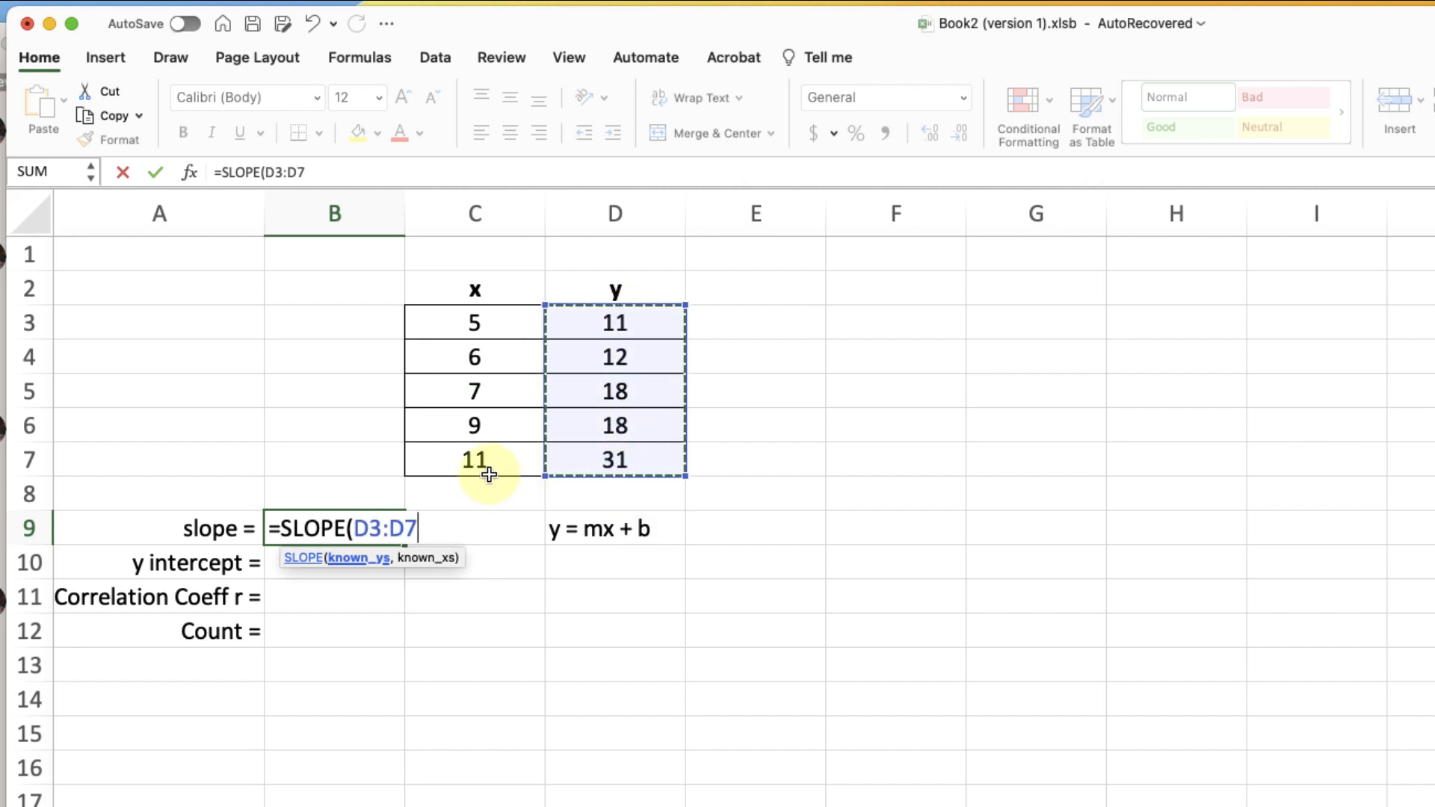
{"action": "type", "text": ","}
{"action": "left_click_drag", "start_coordinate": [513, 327], "coordinate": [475, 457]}
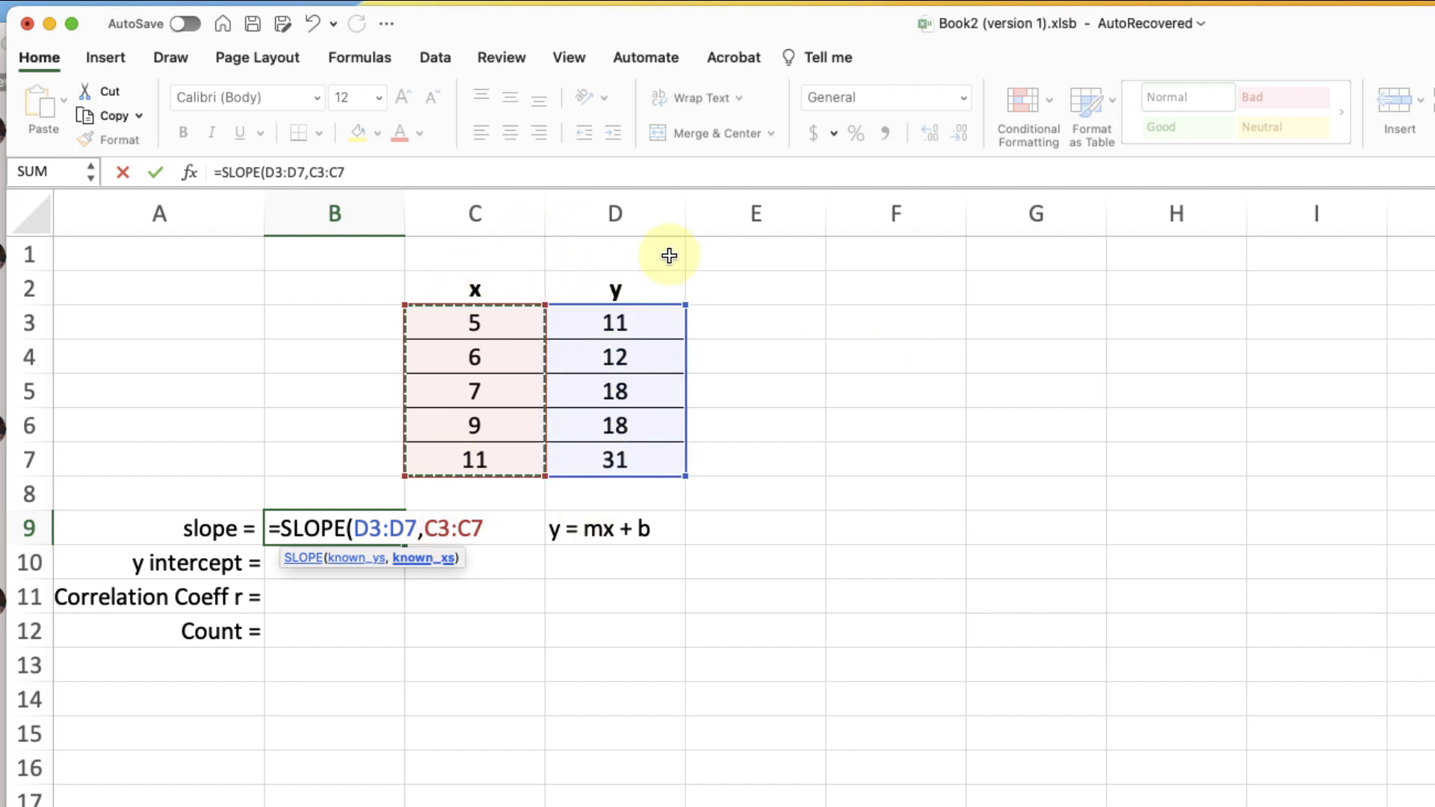
{"action": "type", "text": ")"}
{"action": "key", "text": "Return"}
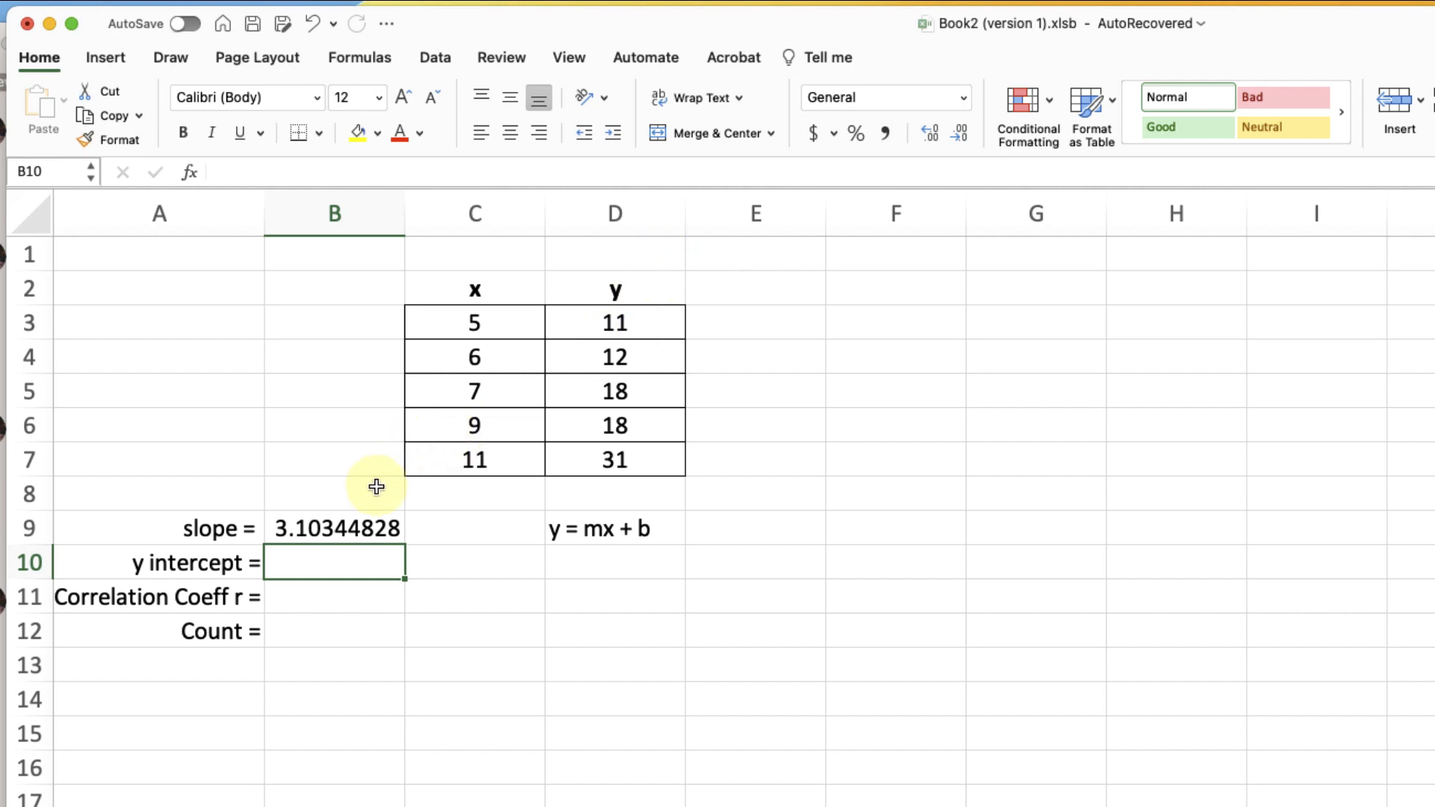
Calculate the y intercept in cell B10 with the INTERCEPT function, using D3:D7 as known ys and C3:C7 as known xs.
{"action": "type", "text": "=INTER"}
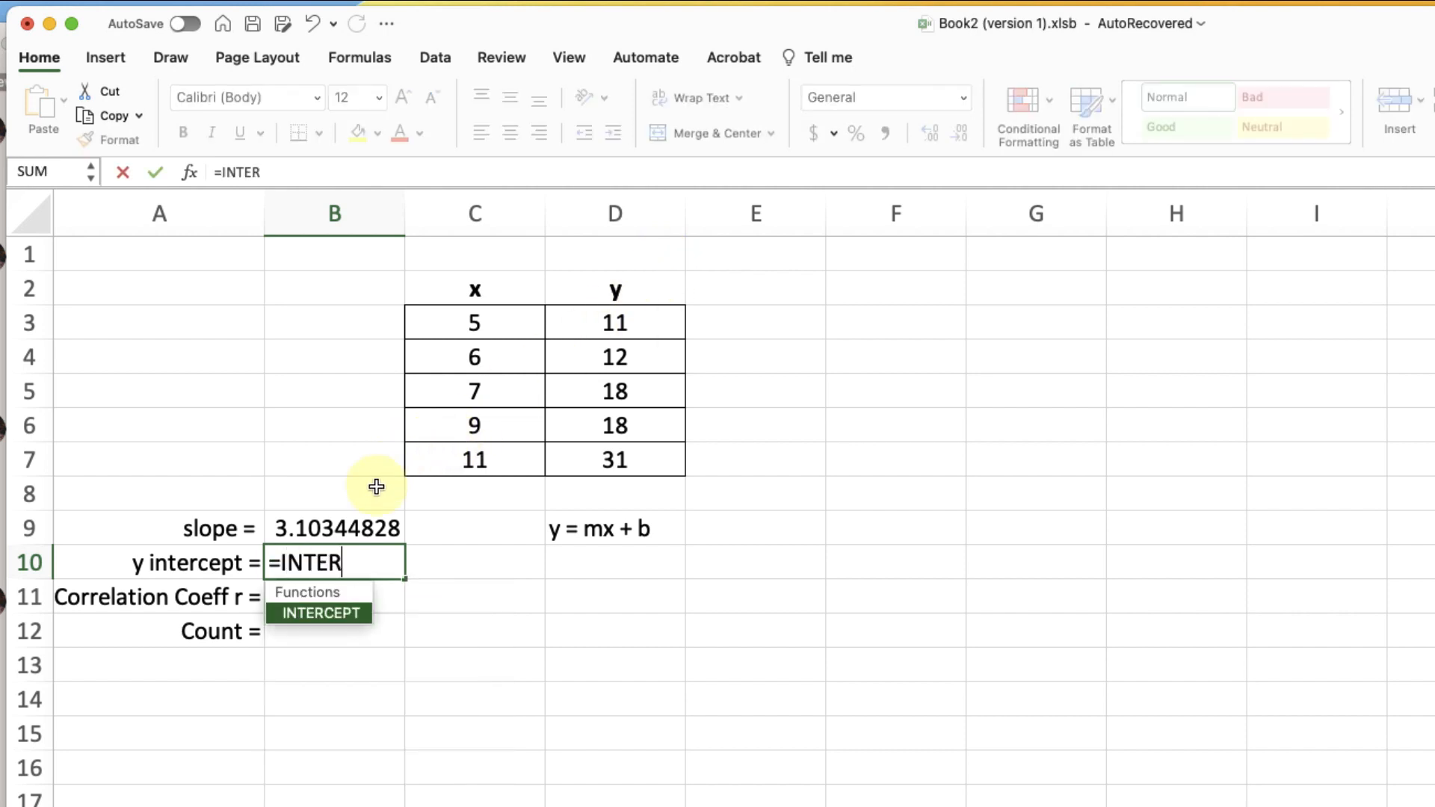
{"action": "key", "text": "Tab"}
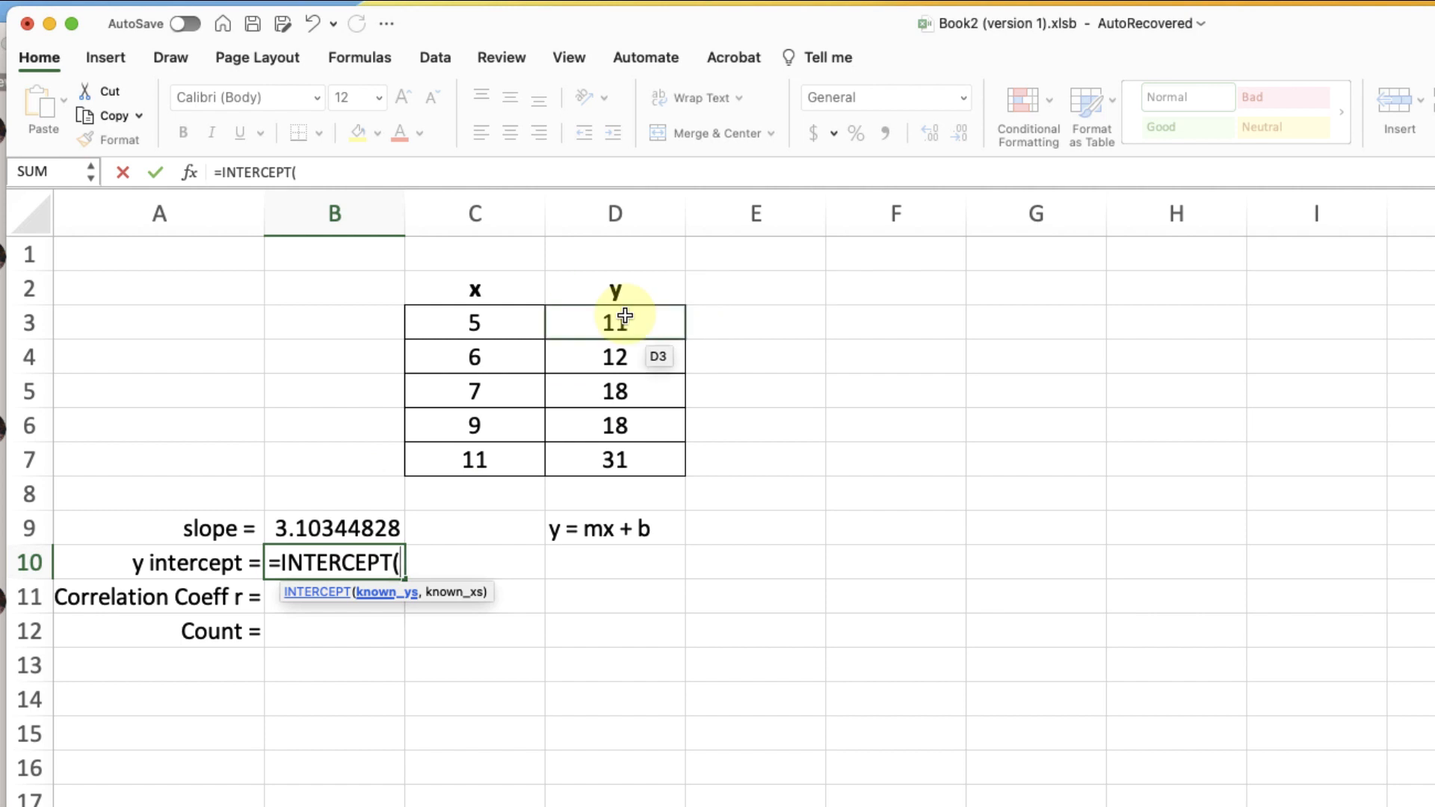
{"action": "left_click_drag", "start_coordinate": [630, 318], "coordinate": [608, 446]}
{"action": "type", "text": ","}
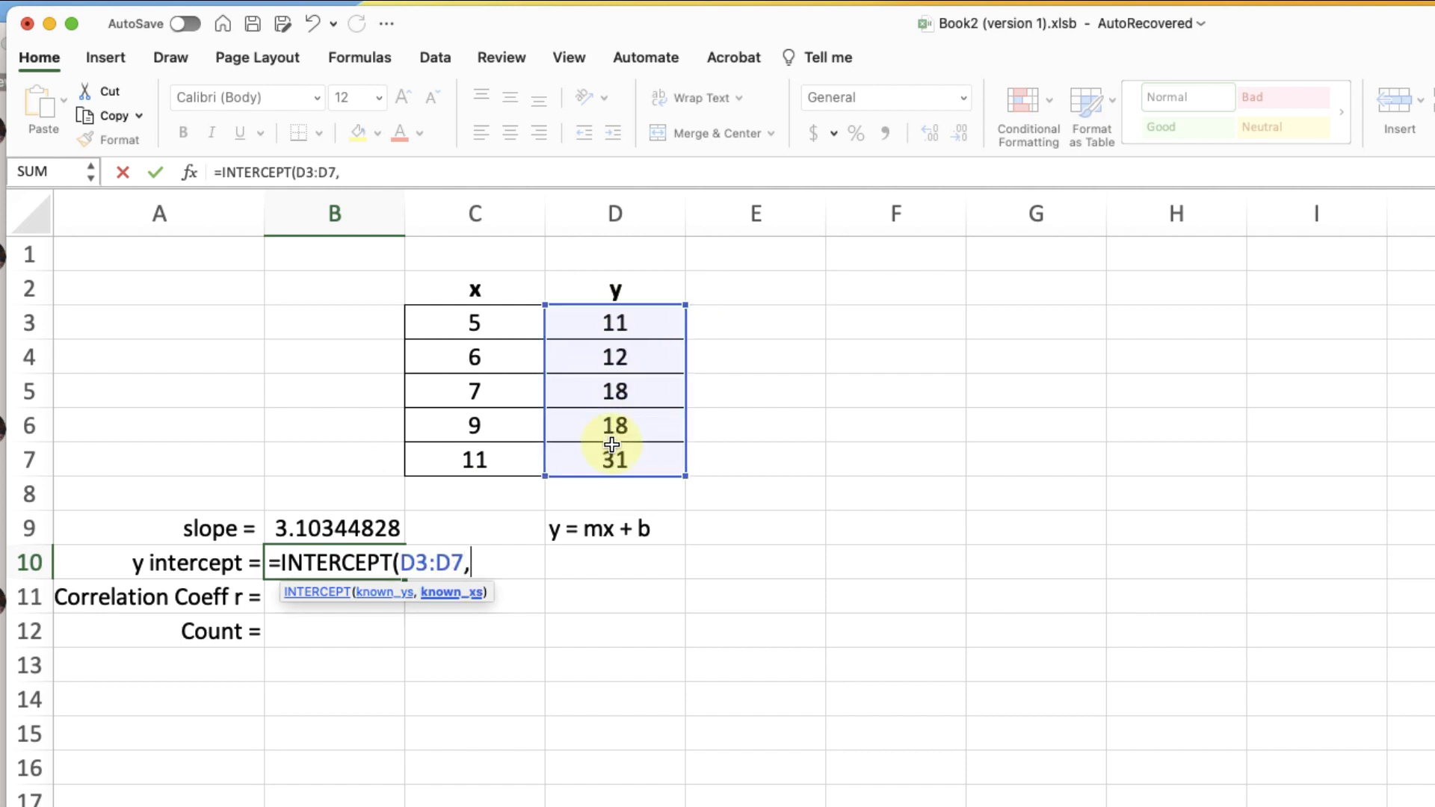
{"action": "left_click_drag", "start_coordinate": [467, 326], "coordinate": [464, 459]}
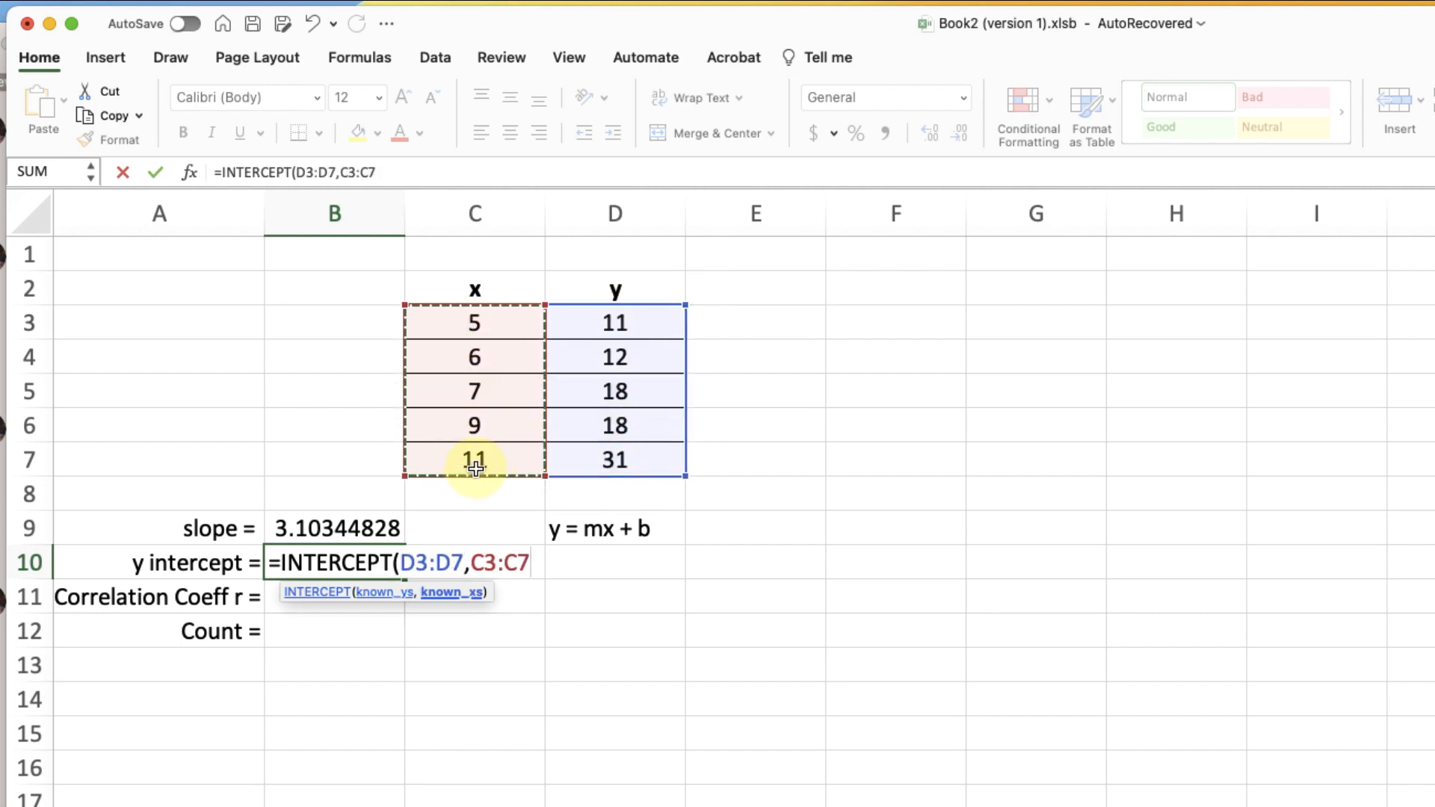
{"action": "type", "text": ")"}
{"action": "key", "text": "Return"}
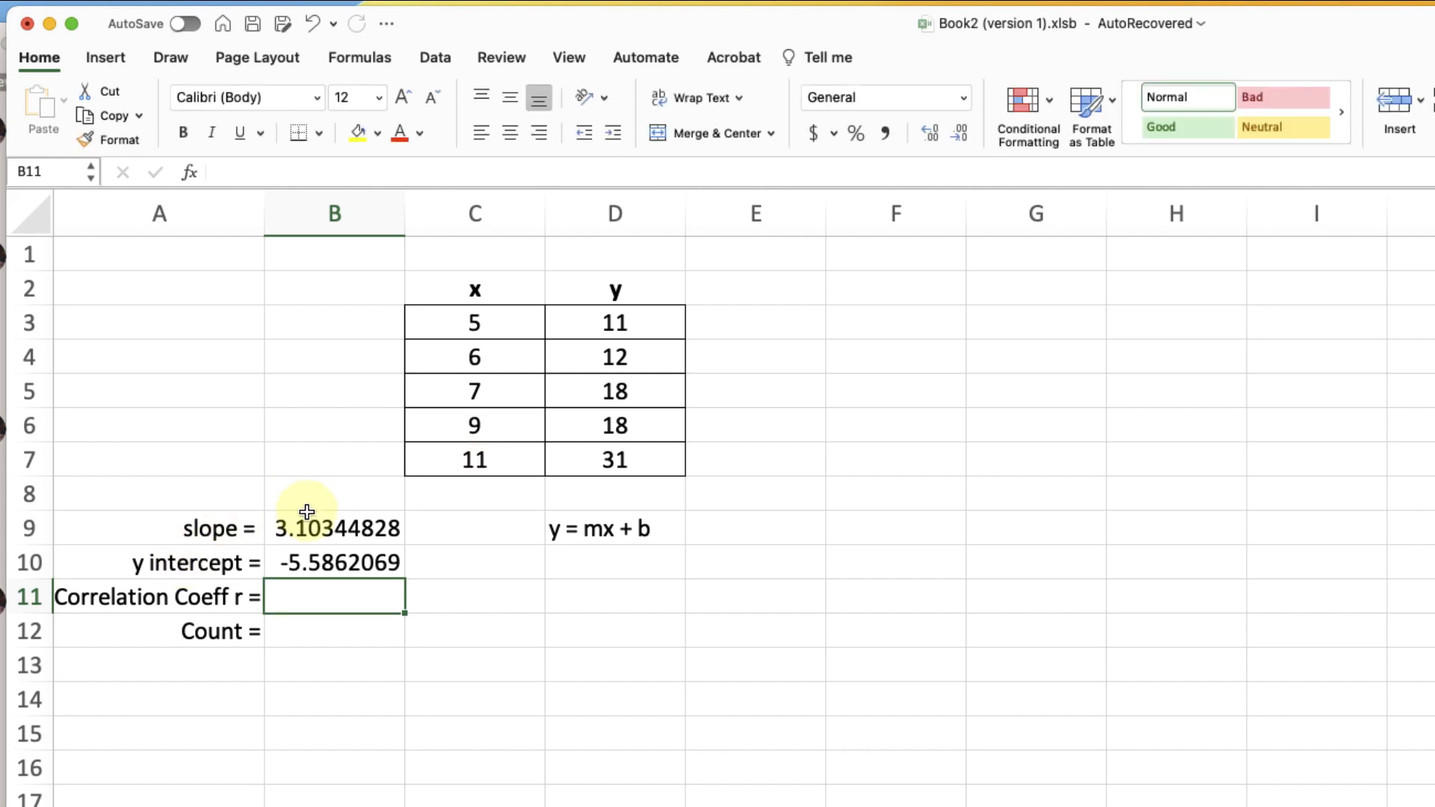
Enter the regression equation "y = 3.103x - 5.586" as text in cell D10.
{"action": "left_click", "coordinate": [617, 565]}
{"action": "type", "text": "y"}
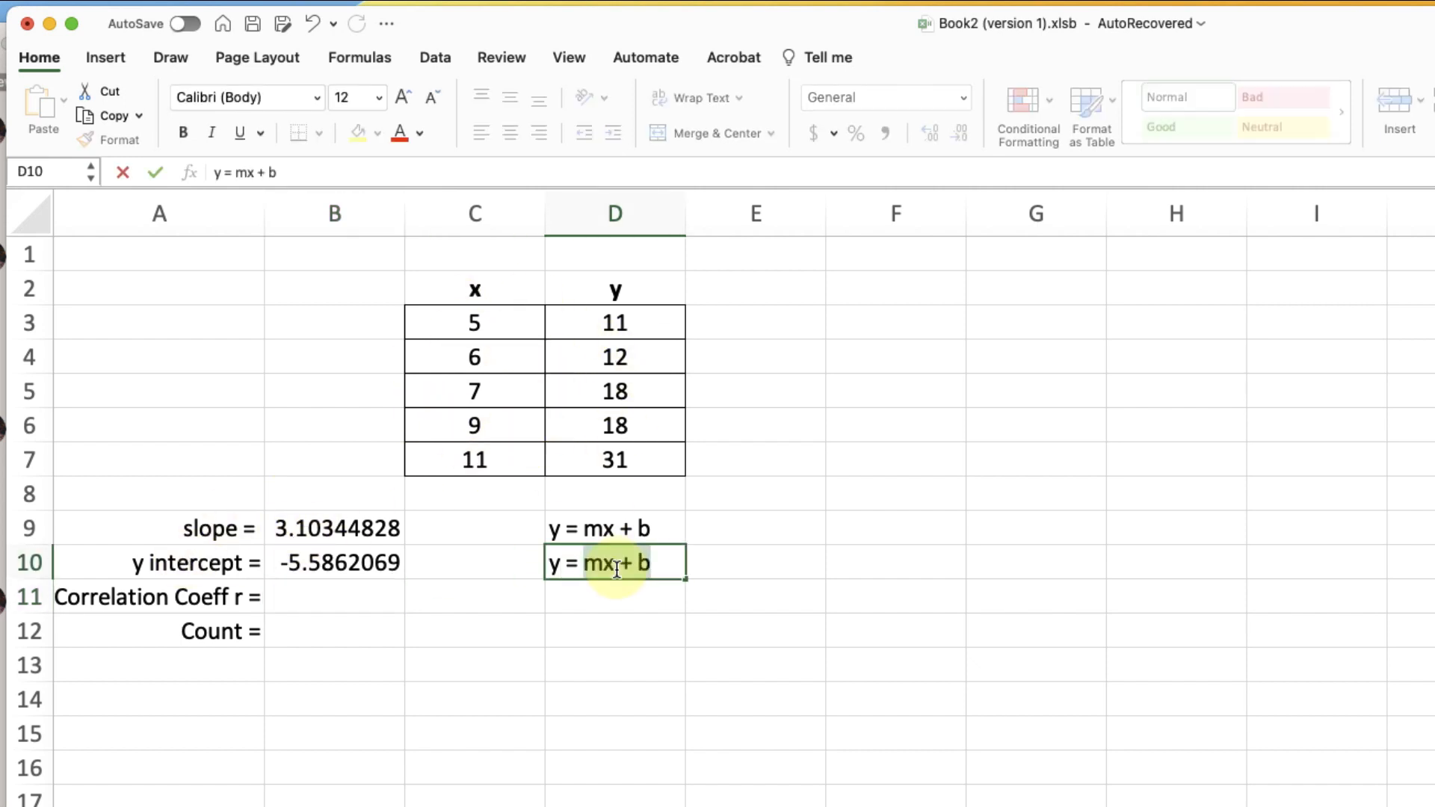
{"action": "type", "text": " = 3.103"}
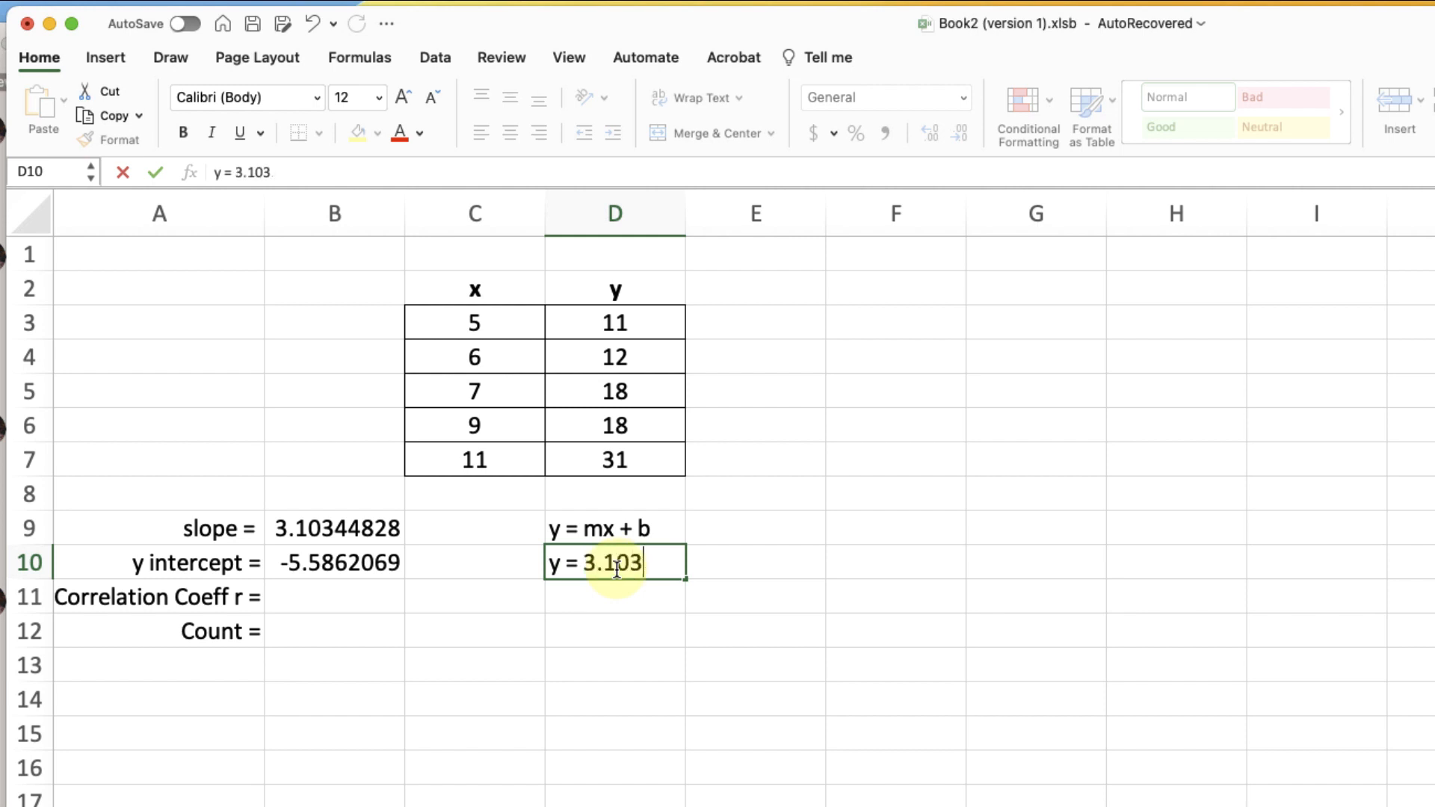
{"action": "type", "text": "x - 5.586"}
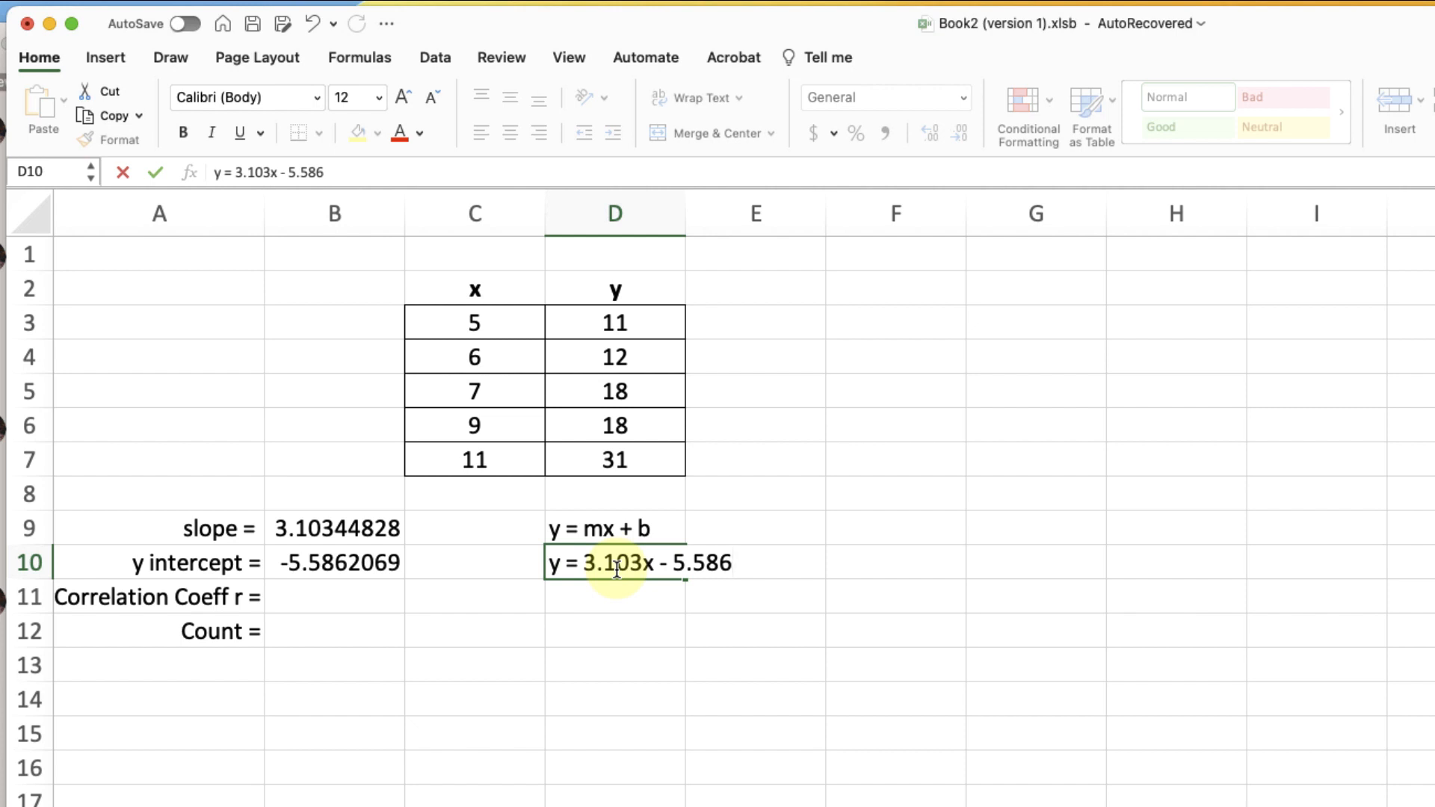
{"action": "key", "text": "Return"}
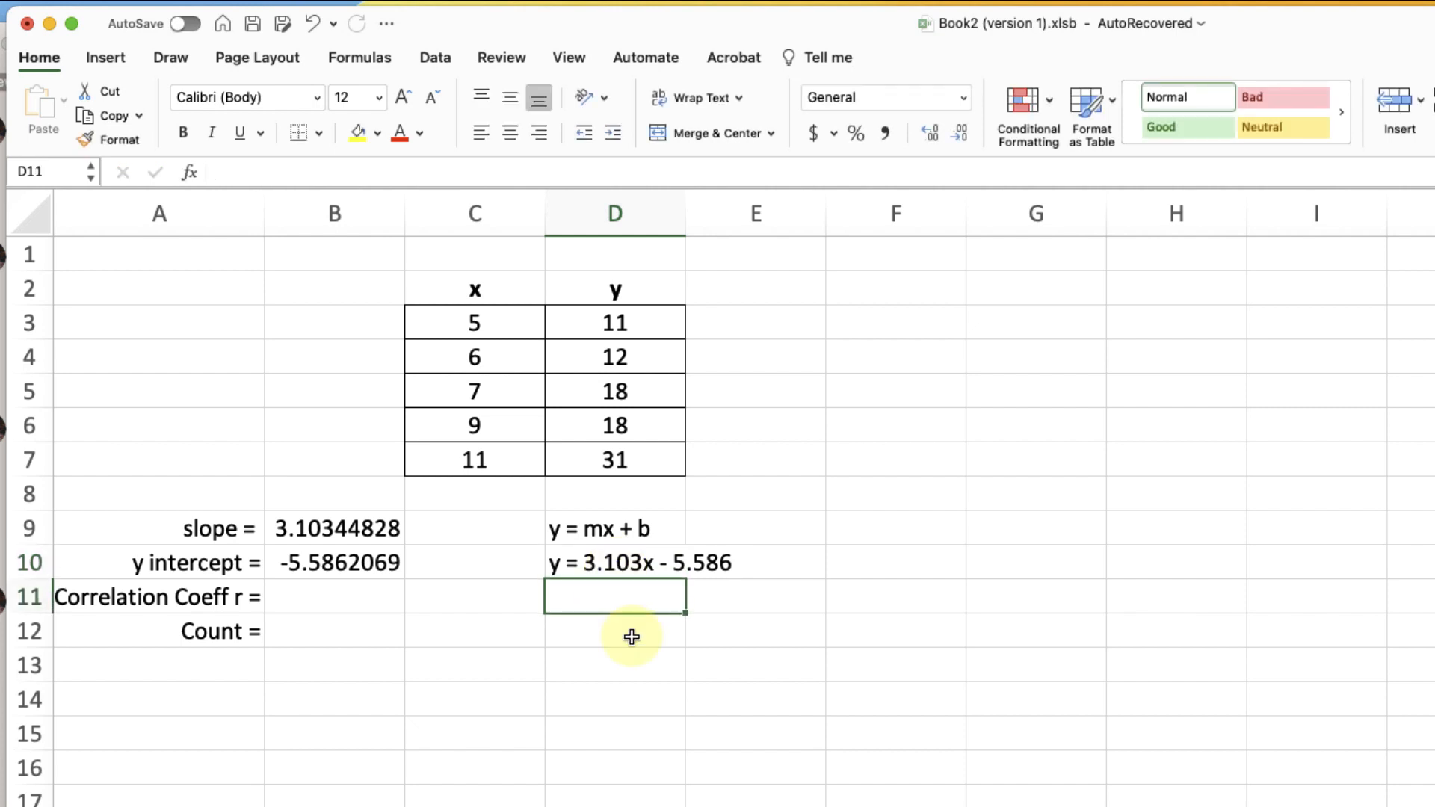
Insert a markers-only scatter chart of the x and y data in C3:D7 and move it beside the data table.
{"action": "left_click_drag", "start_coordinate": [496, 312], "coordinate": [577, 457]}
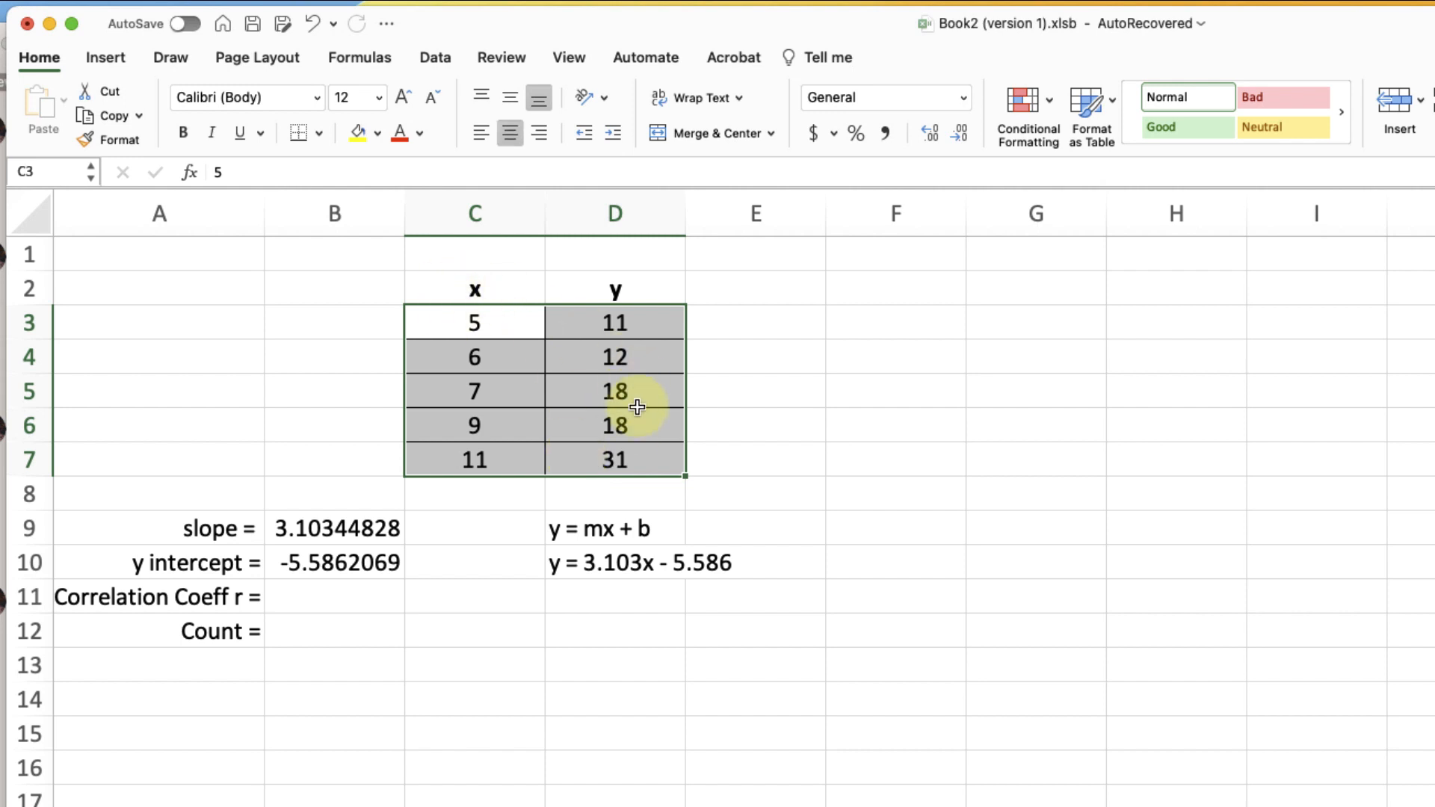
{"action": "left_click", "coordinate": [104, 58]}
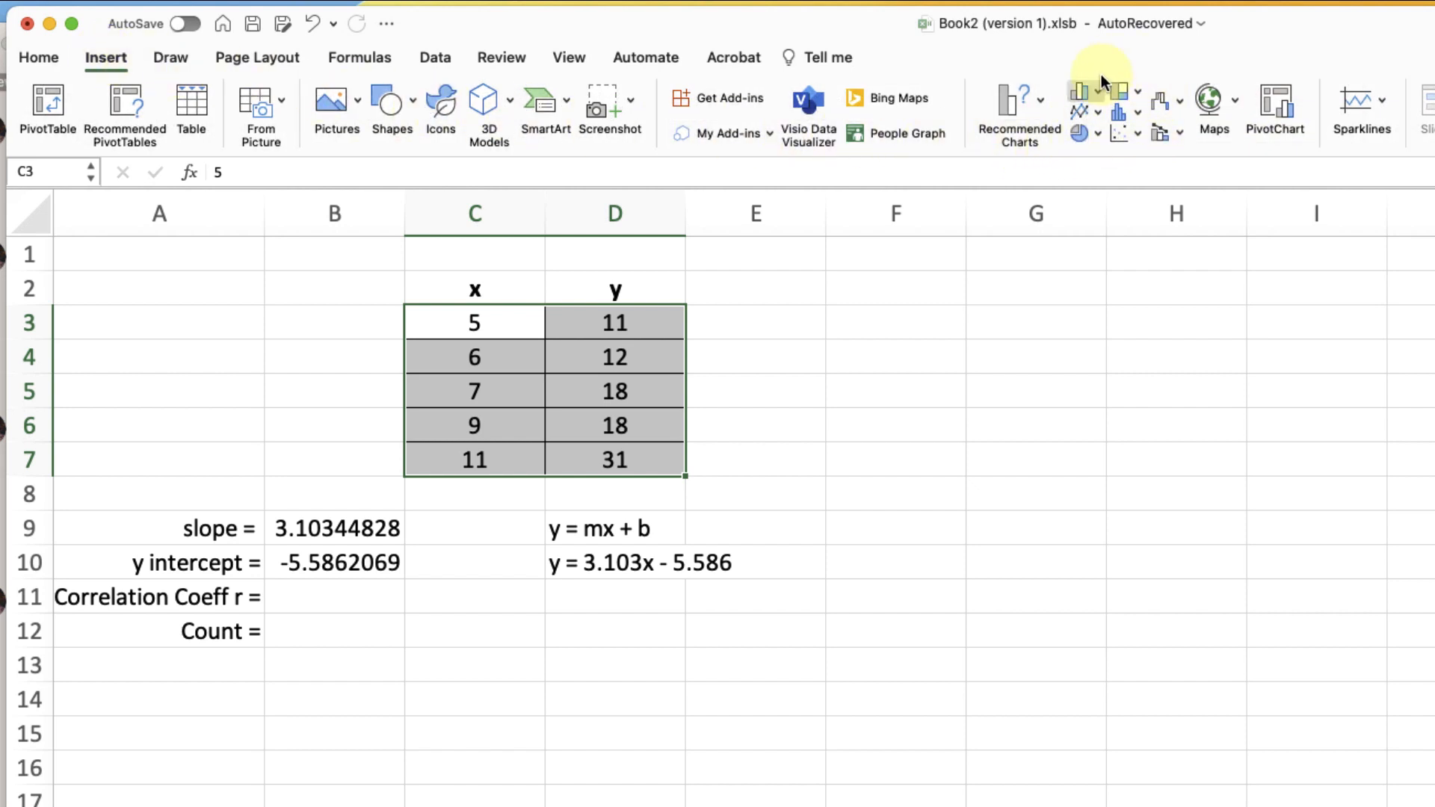
{"action": "left_click", "coordinate": [1133, 133]}
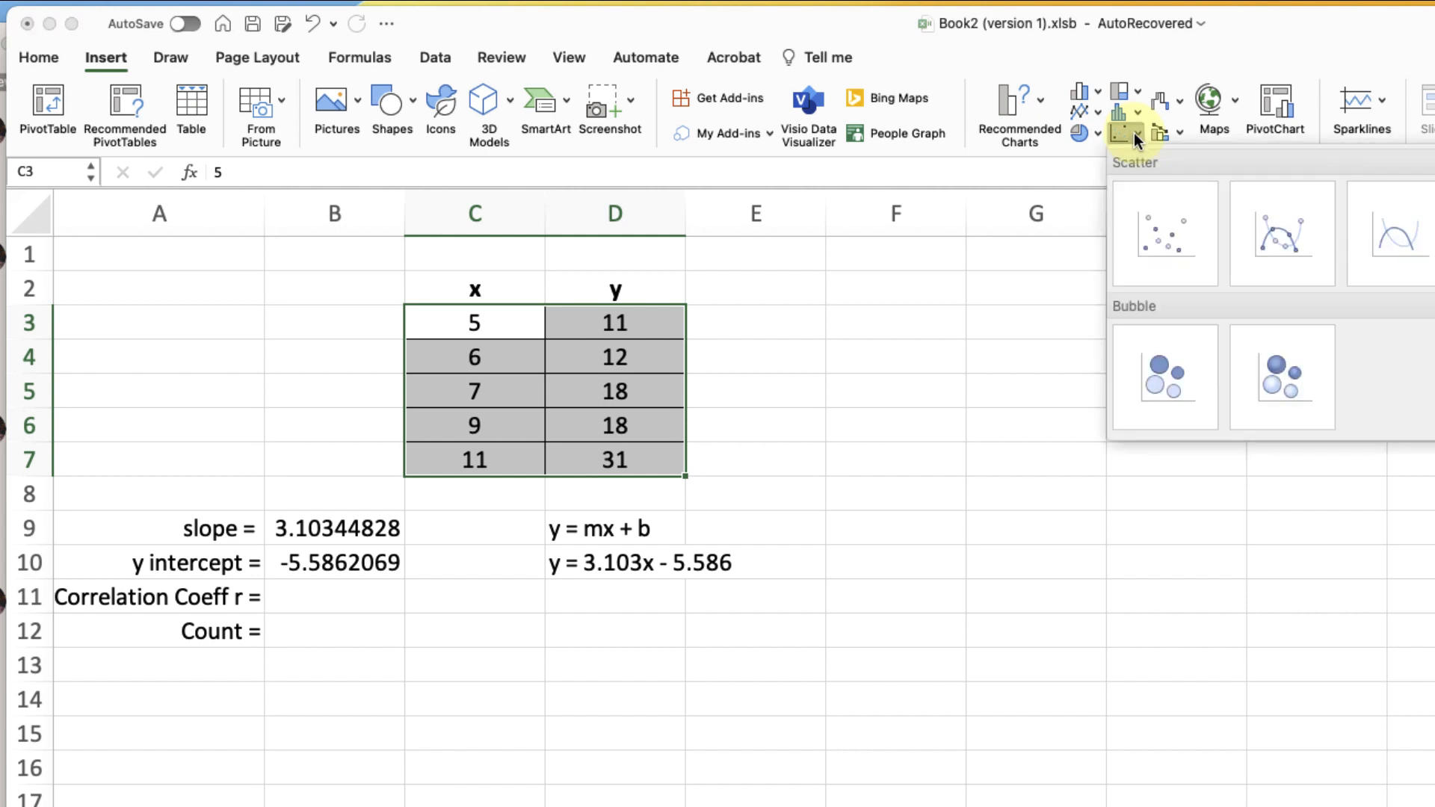
{"action": "left_click", "coordinate": [1175, 225]}
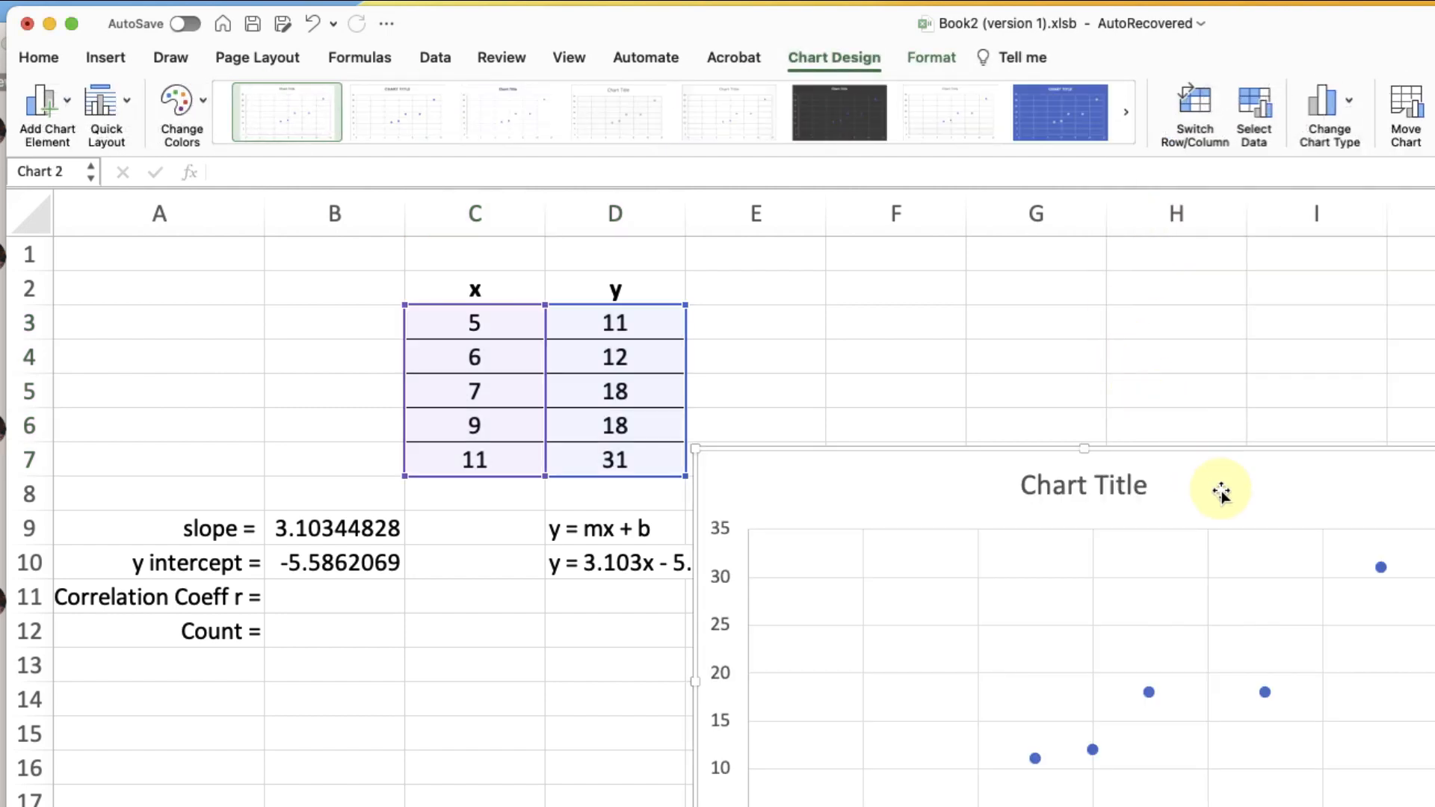
{"action": "left_click_drag", "start_coordinate": [1221, 490], "coordinate": [1291, 298]}
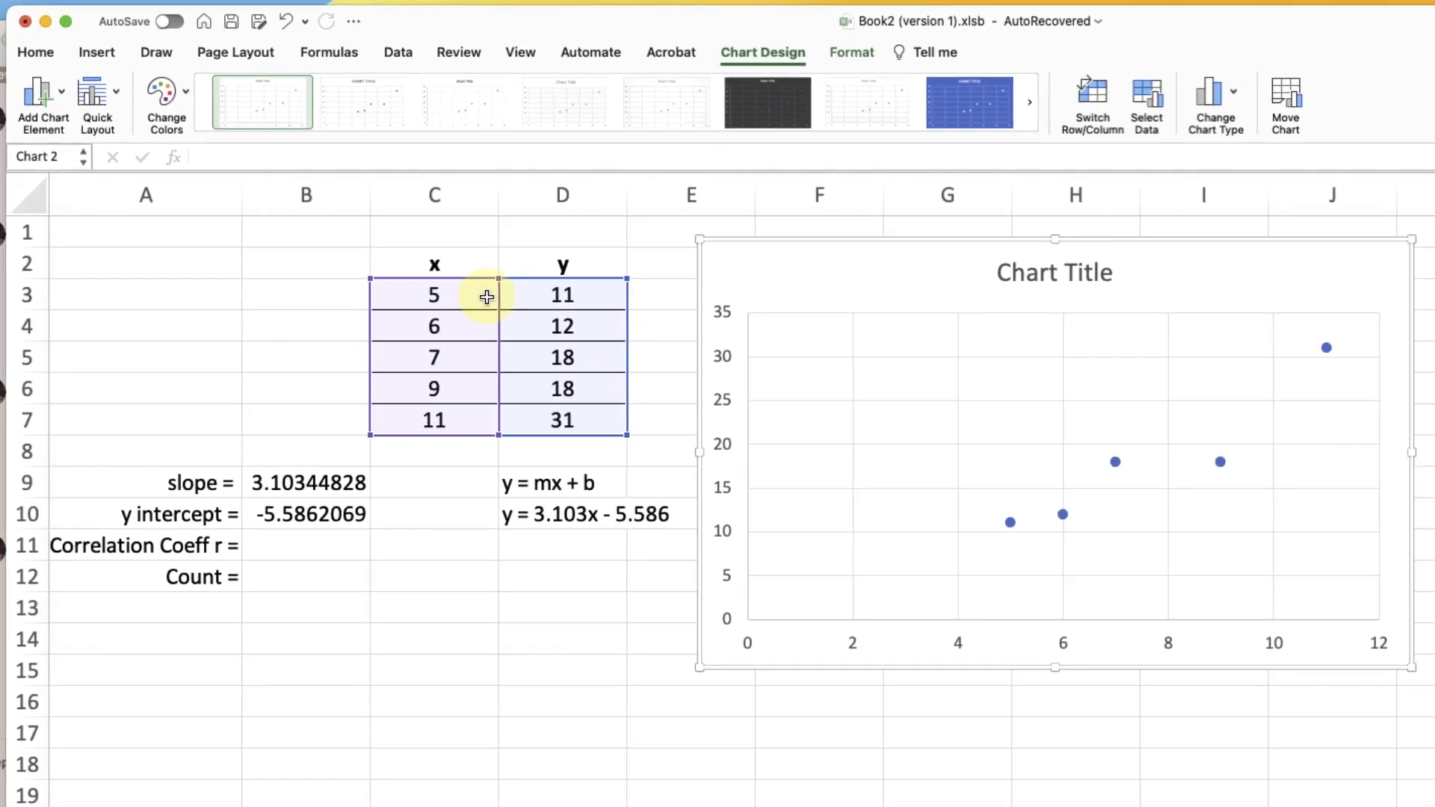
Add a linear trendline to the scatter chart's data series and display its equation on the chart.
{"action": "left_click", "coordinate": [937, 485]}
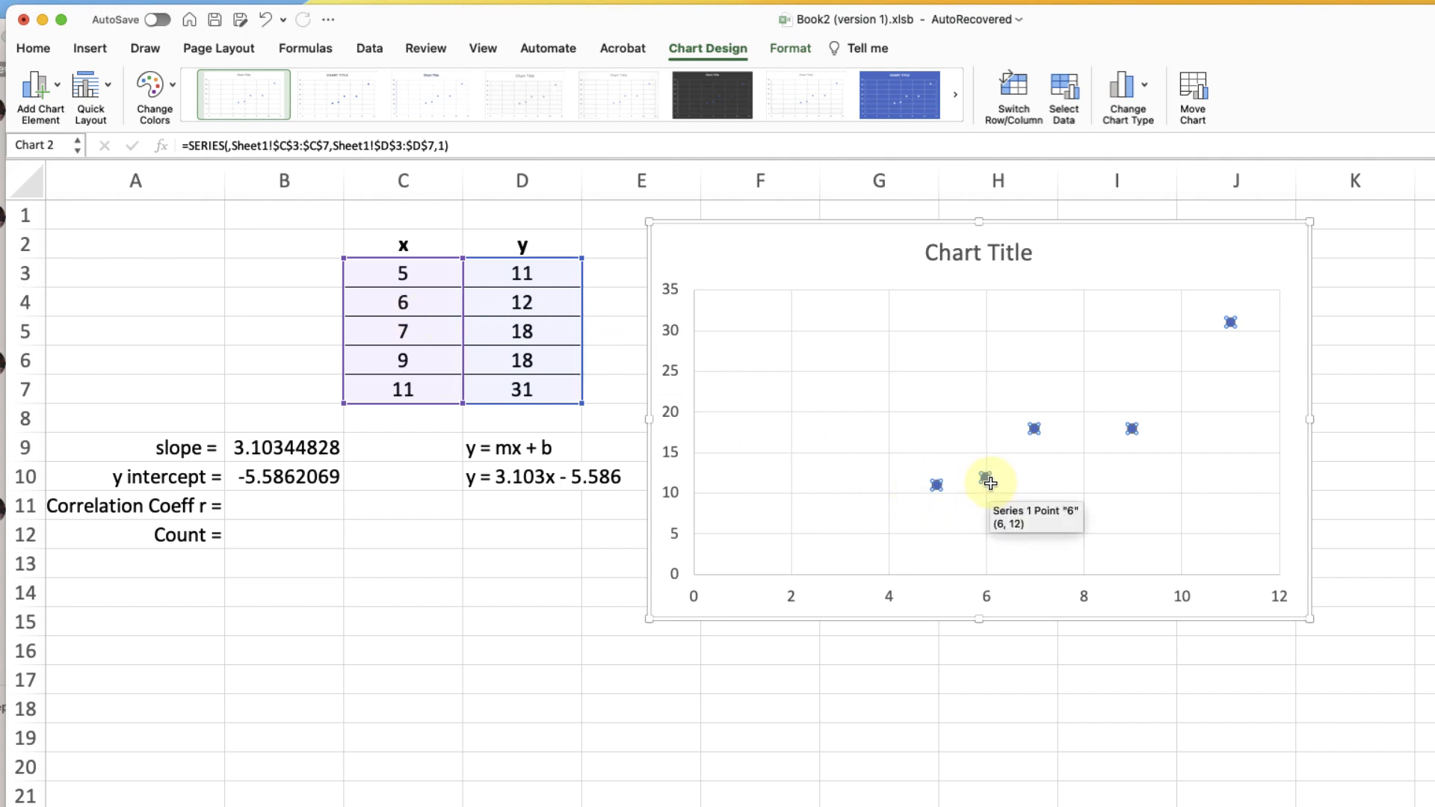
{"action": "mouse_move", "coordinate": [1034, 433]}
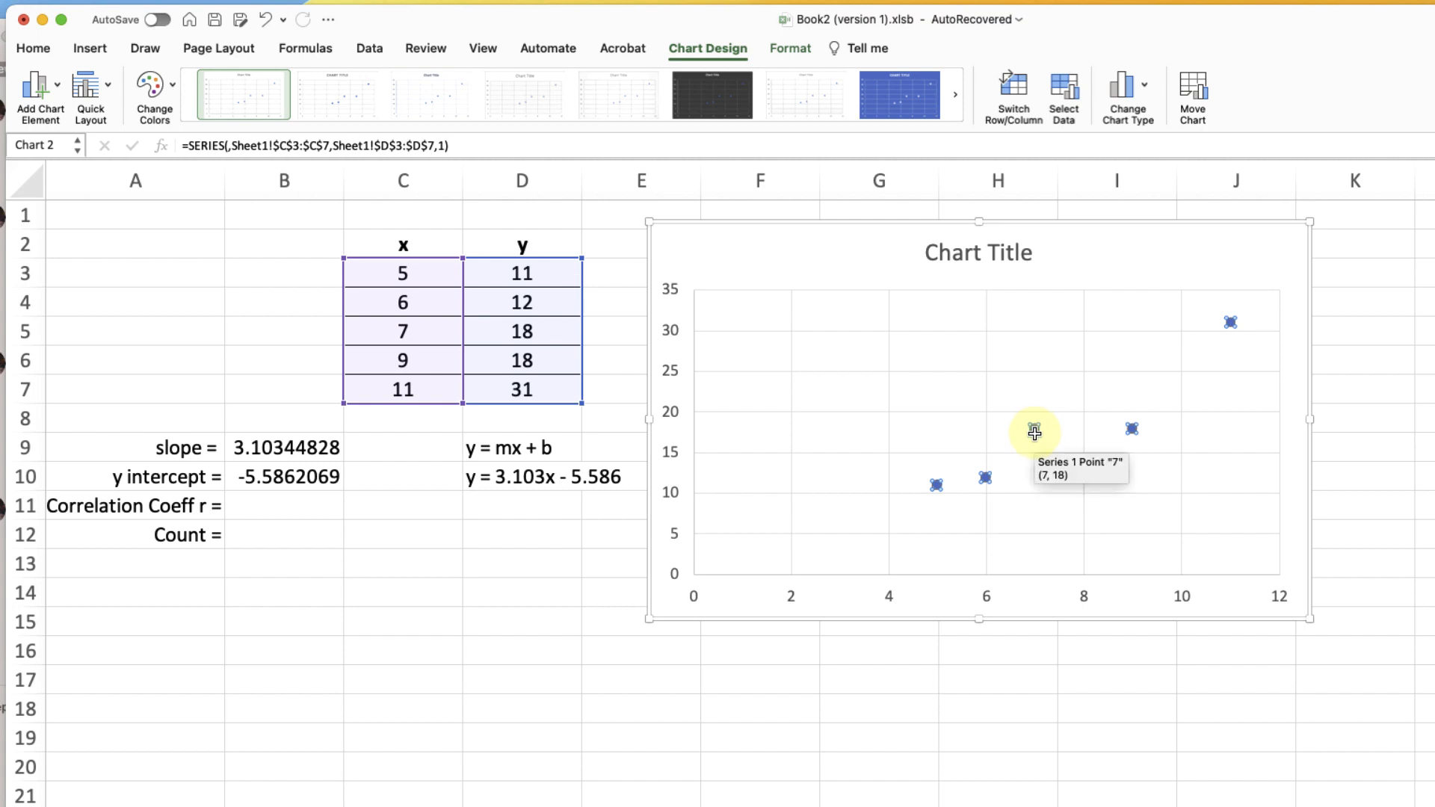
{"action": "left_click", "coordinate": [946, 515]}
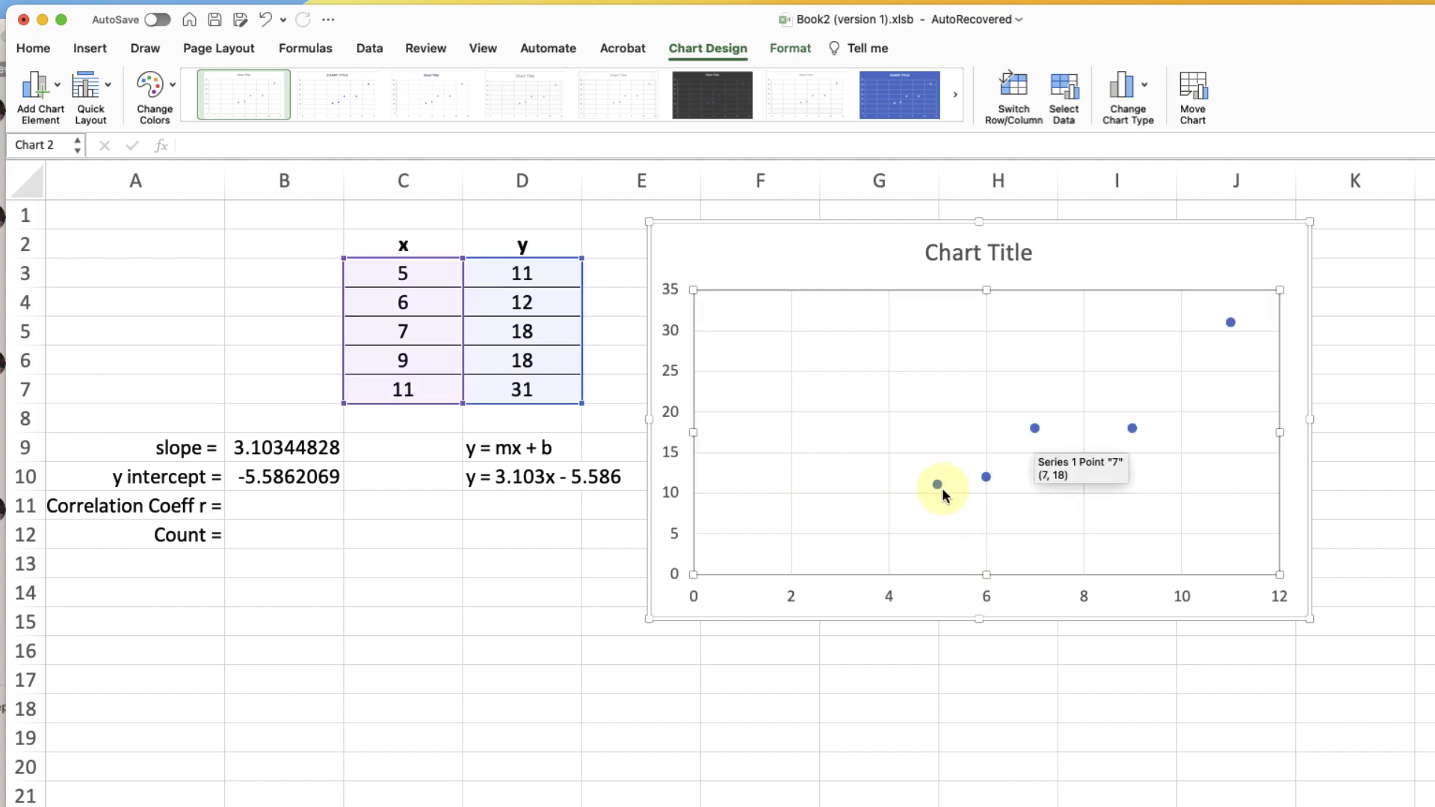
{"action": "left_click", "coordinate": [939, 483]}
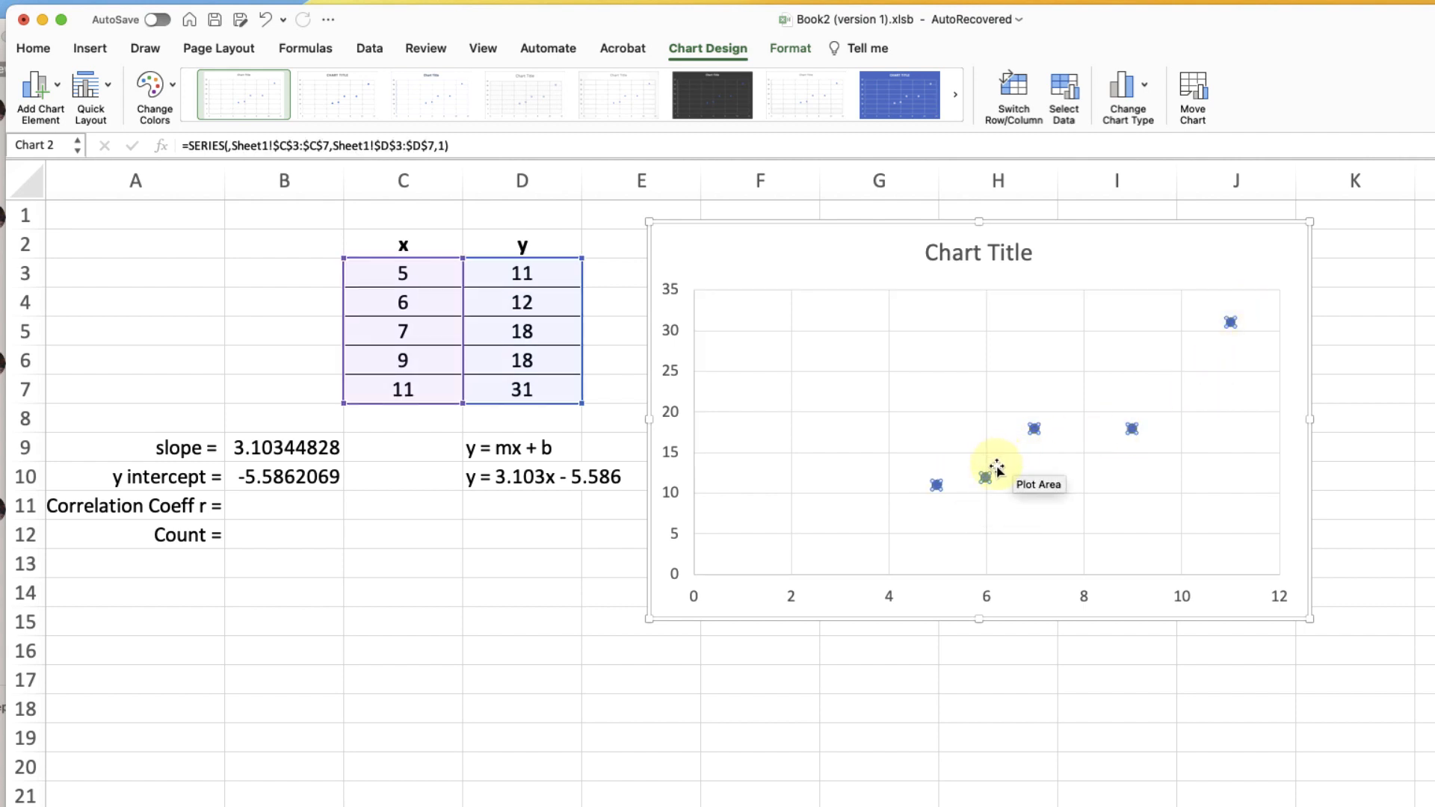
{"action": "right_click", "coordinate": [936, 484]}
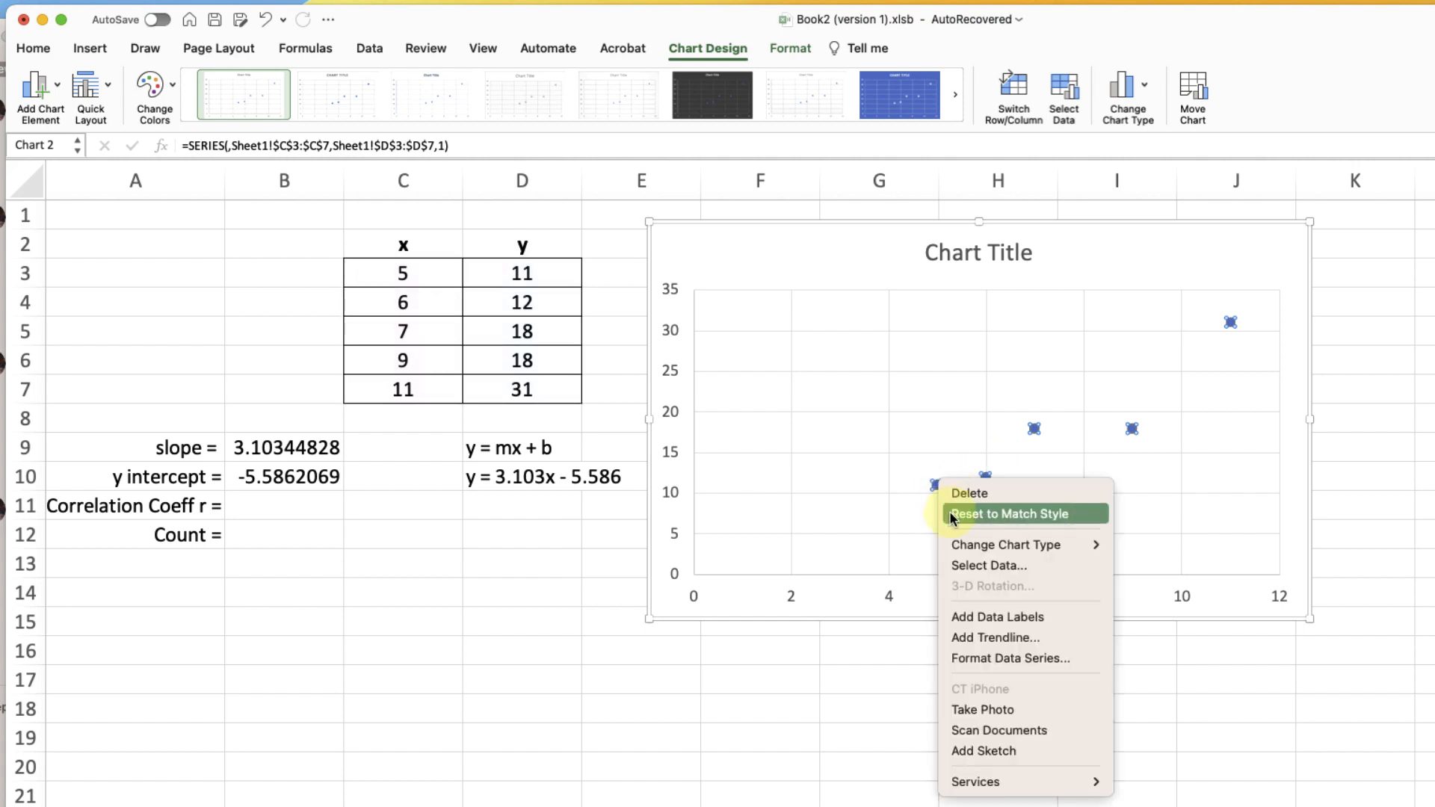
{"action": "left_click", "coordinate": [1068, 639]}
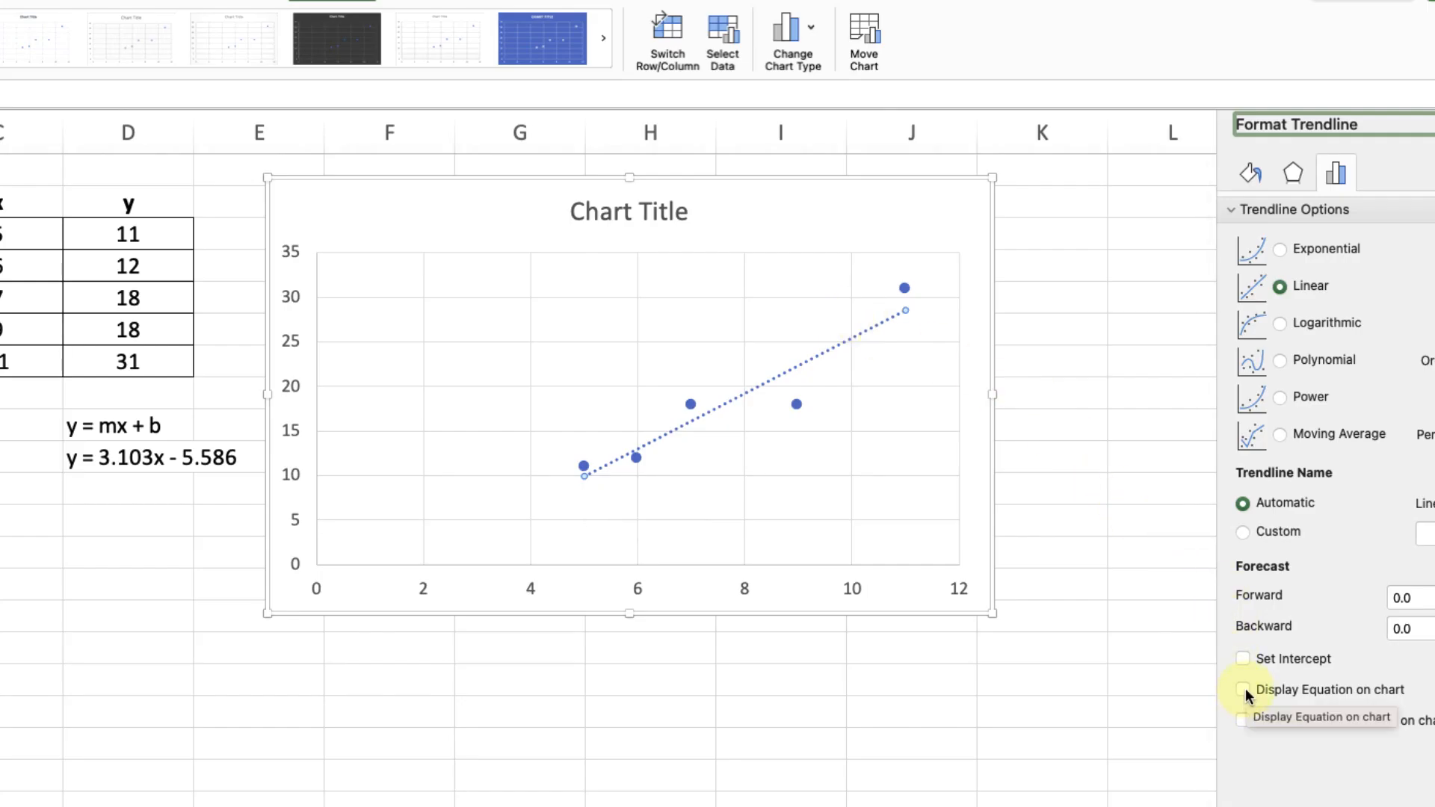
{"action": "left_click", "coordinate": [1244, 689]}
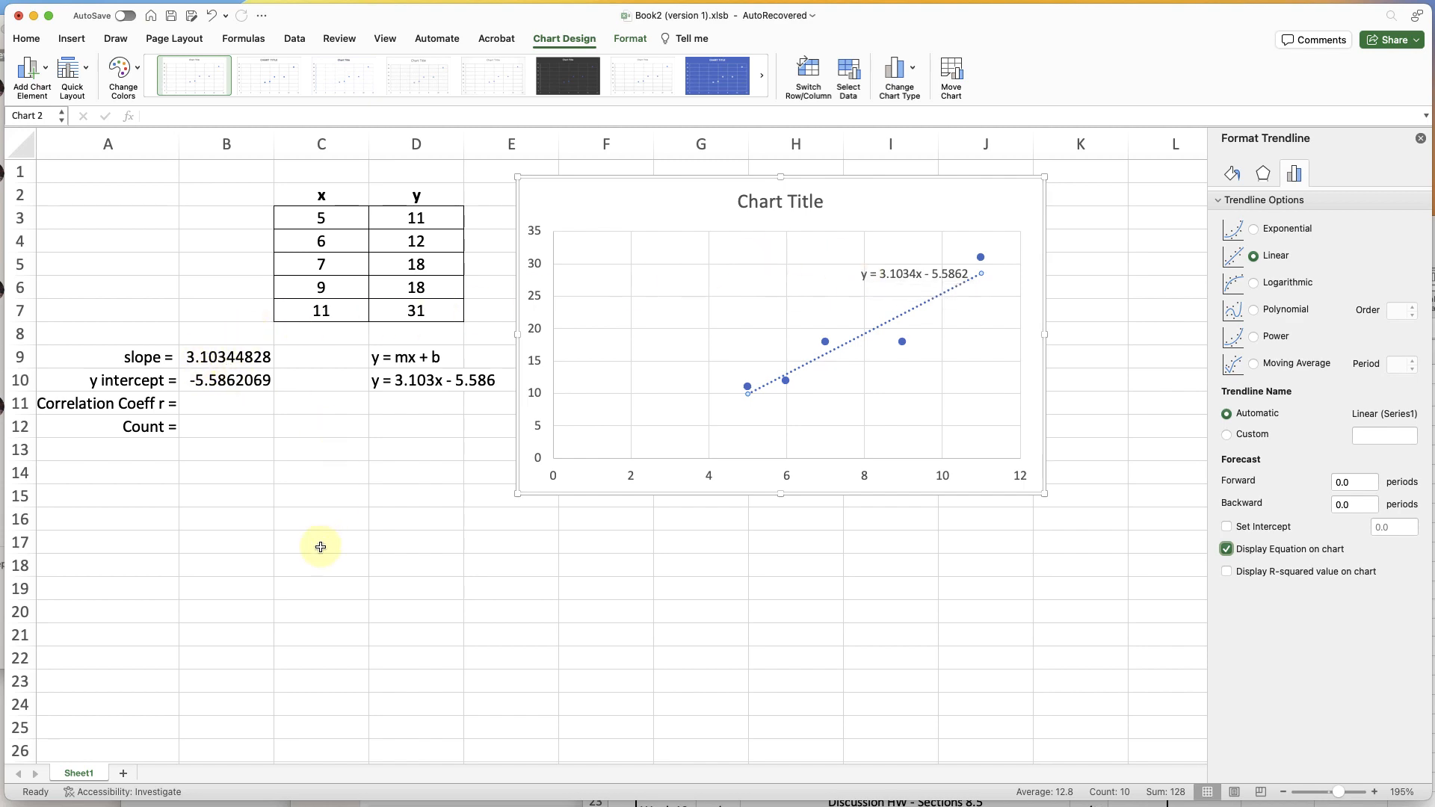
Calculate the correlation coefficient in cell B11 with the CORREL function, using C3:C7 and D3:D7 as the arrays.
{"action": "left_click", "coordinate": [230, 393]}
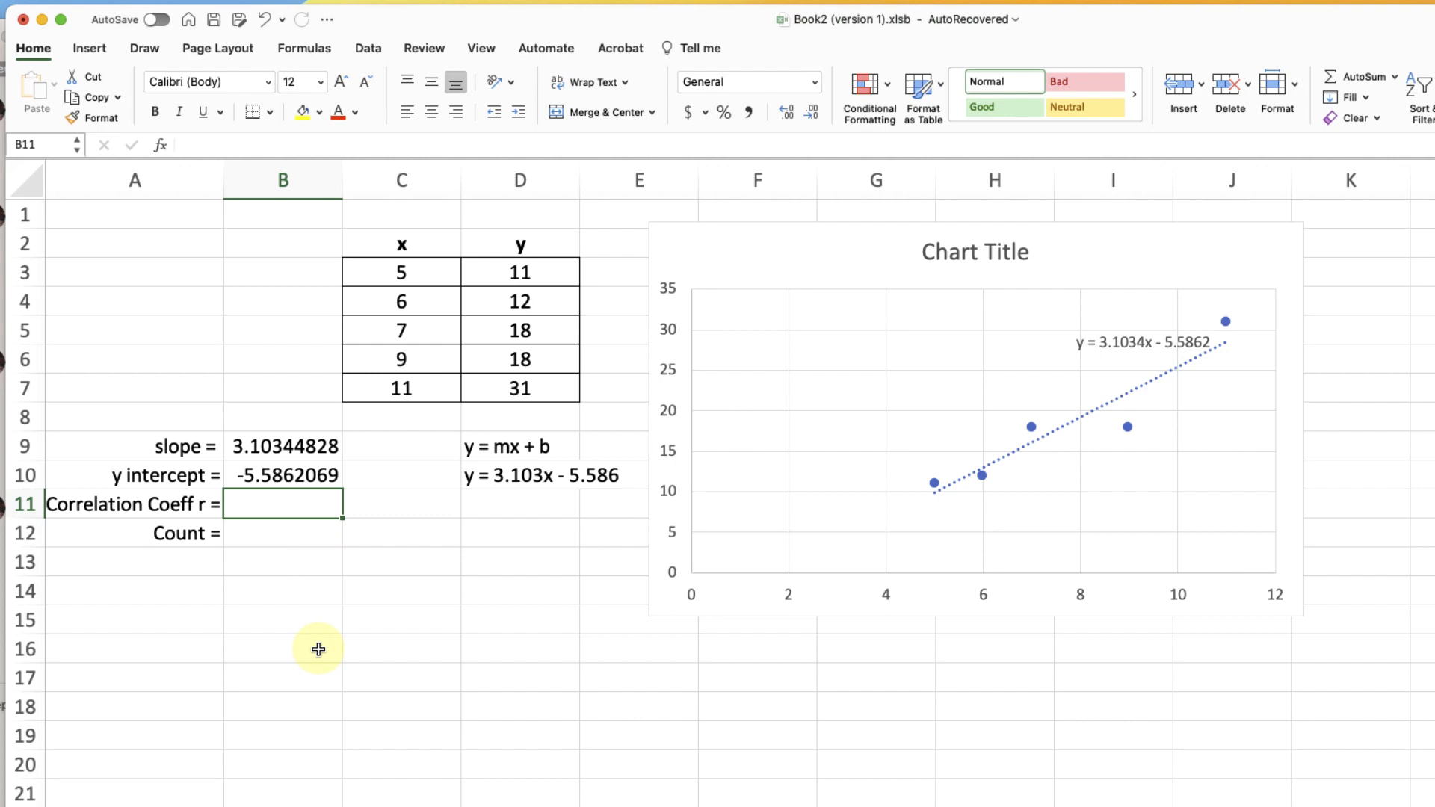
{"action": "type", "text": "=Corr"}
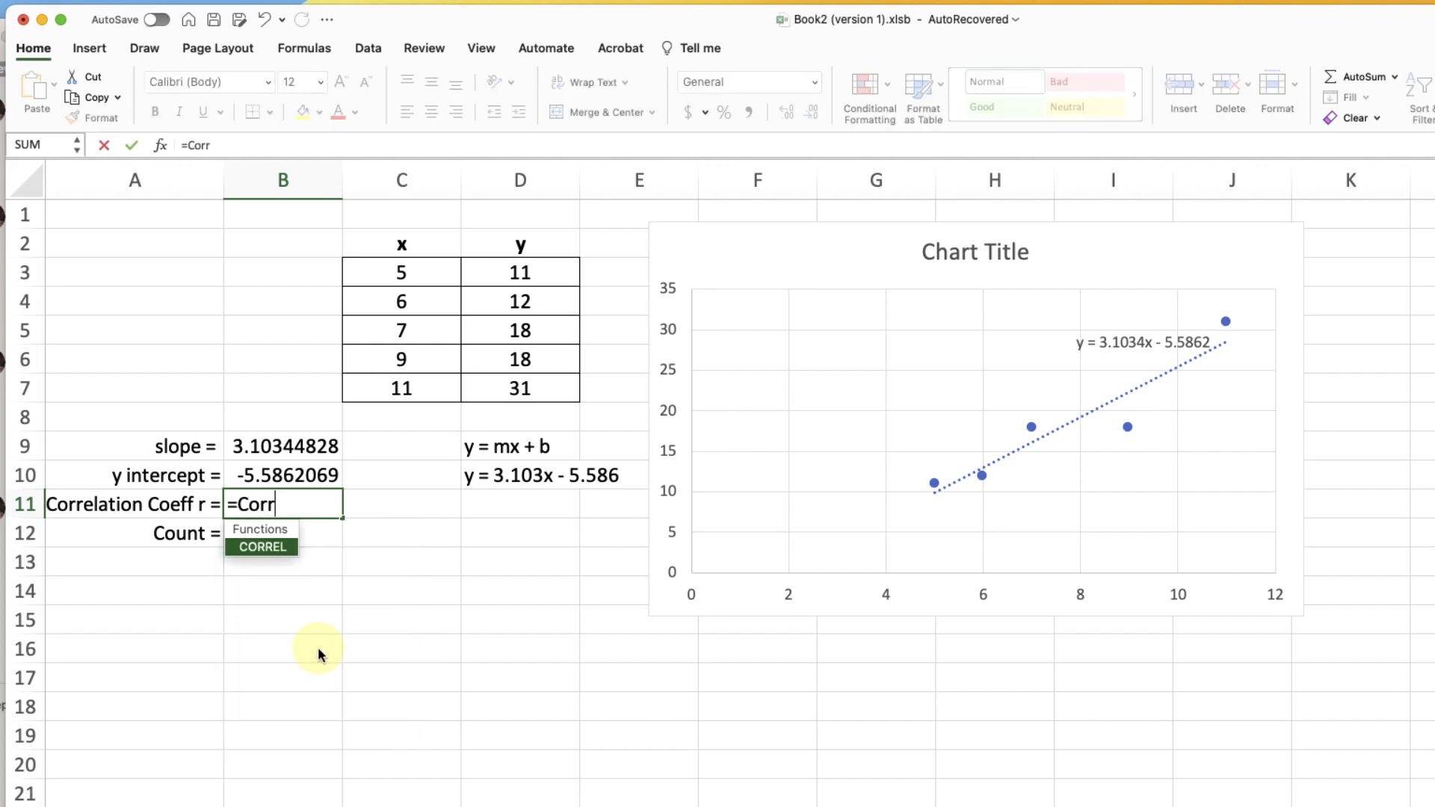
{"action": "key", "text": "Tab"}
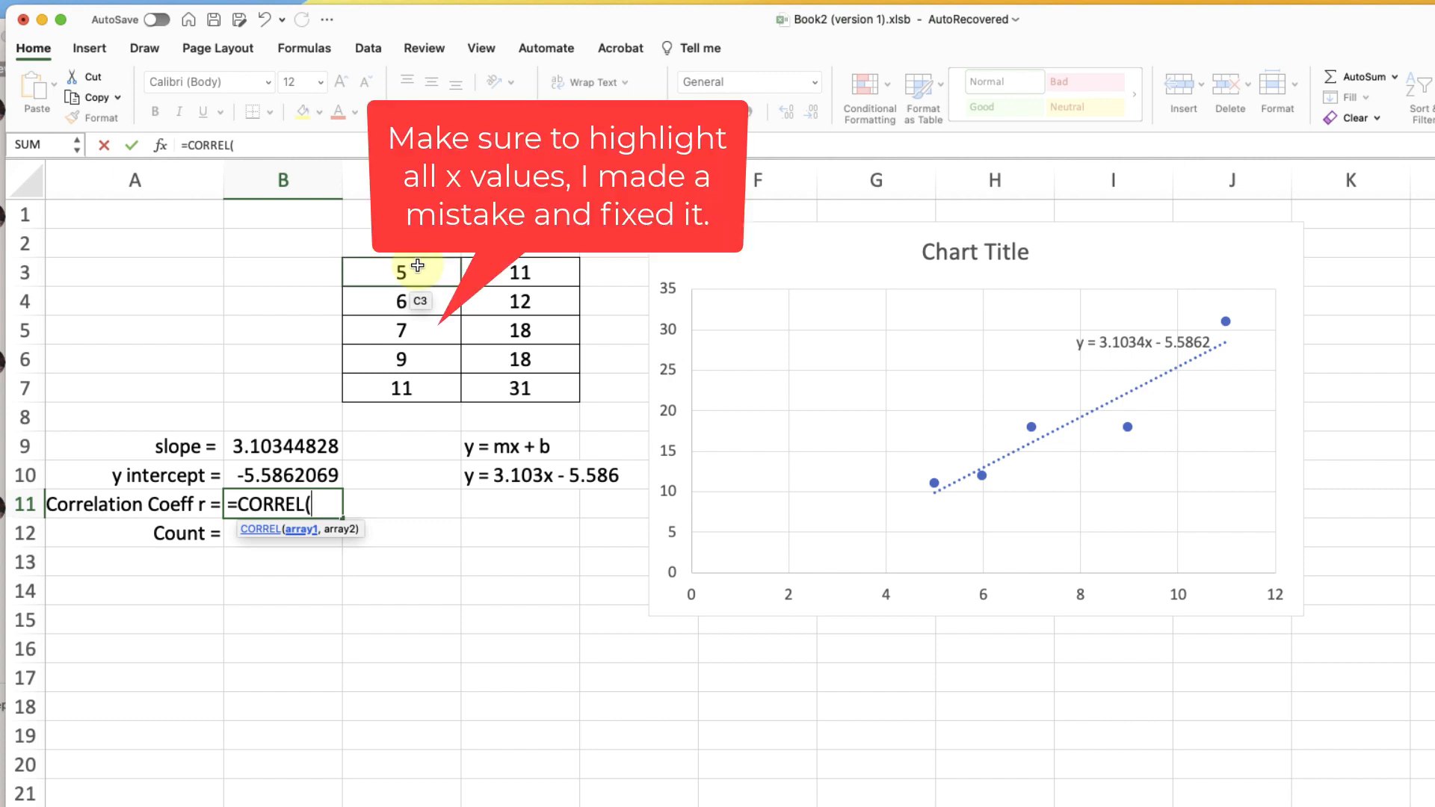
{"action": "left_click_drag", "start_coordinate": [417, 265], "coordinate": [415, 372]}
{"action": "type", "text": ","}
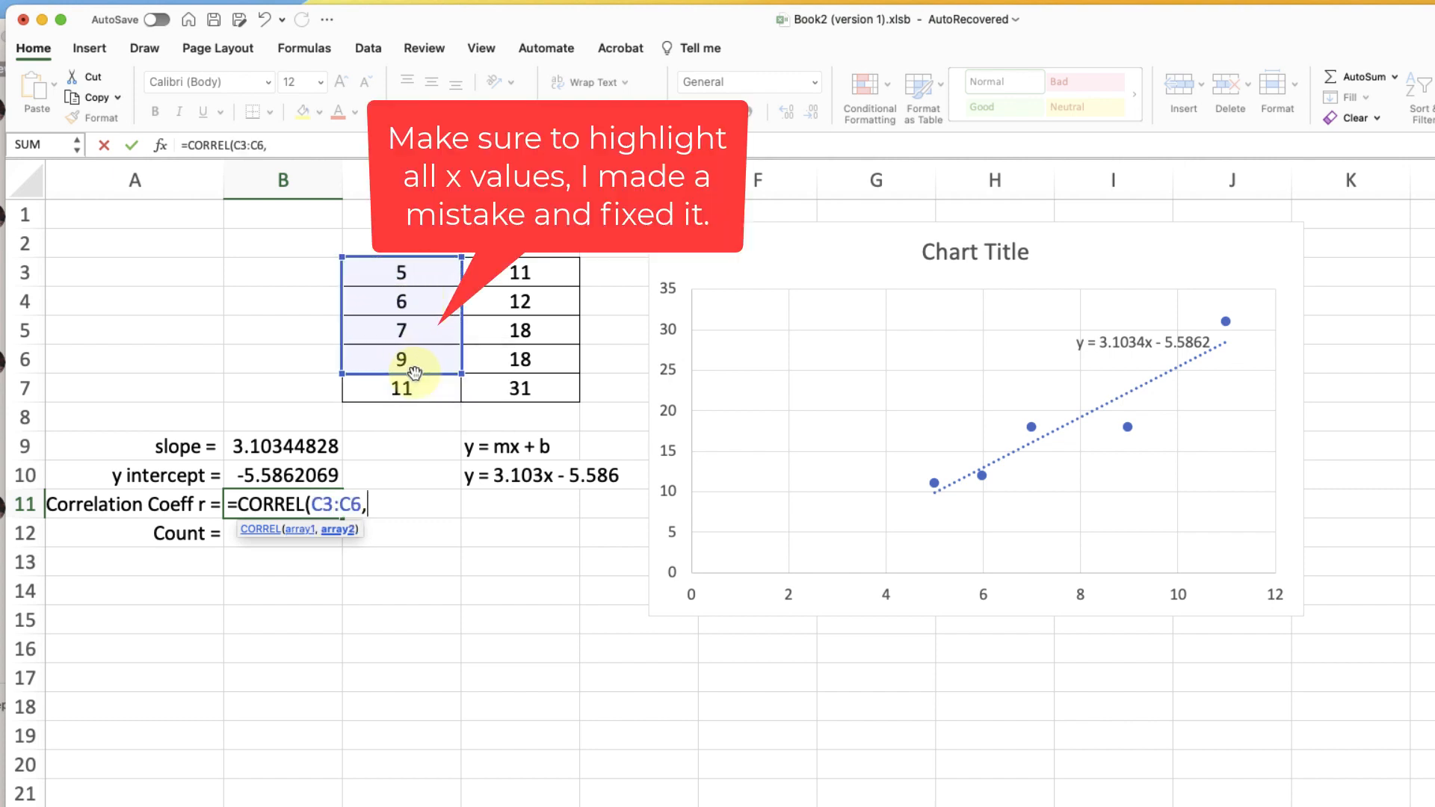
{"action": "left_click_drag", "start_coordinate": [545, 272], "coordinate": [535, 390]}
{"action": "type", "text": ")"}
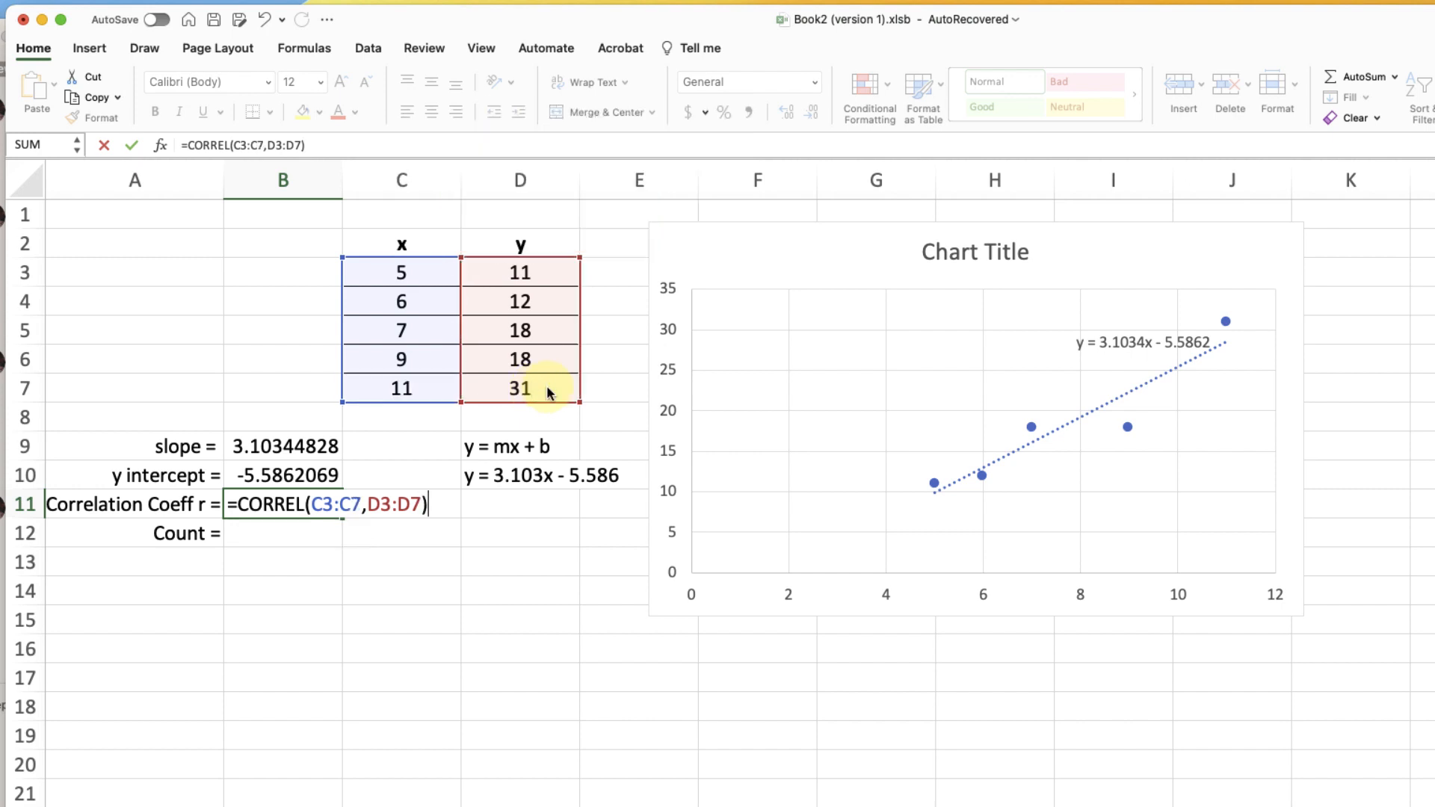
{"action": "key", "text": "Return"}
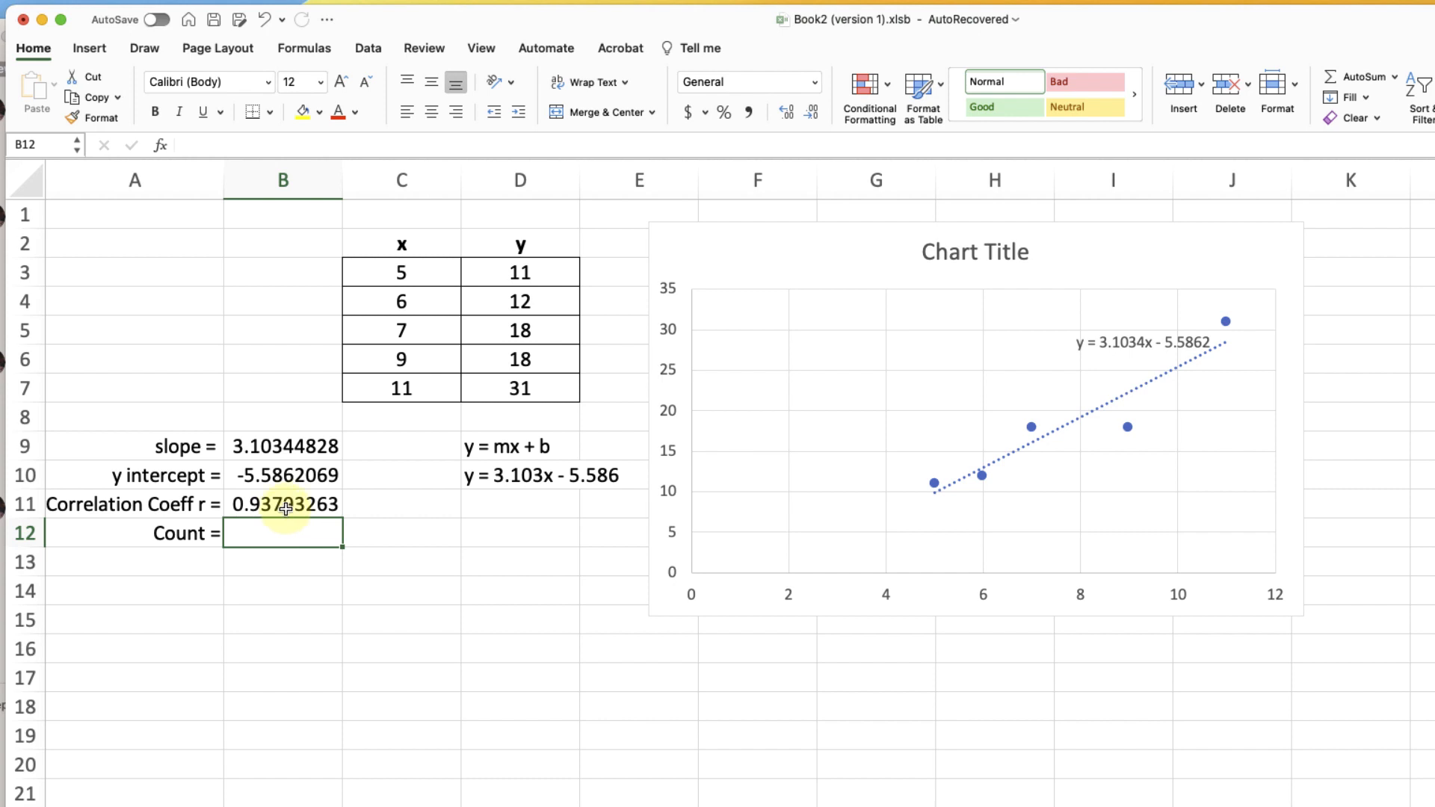
Count the x values C3:C7 in cell B12 with the COUNT function and center the cell's contents.
{"action": "type", "text": "="}
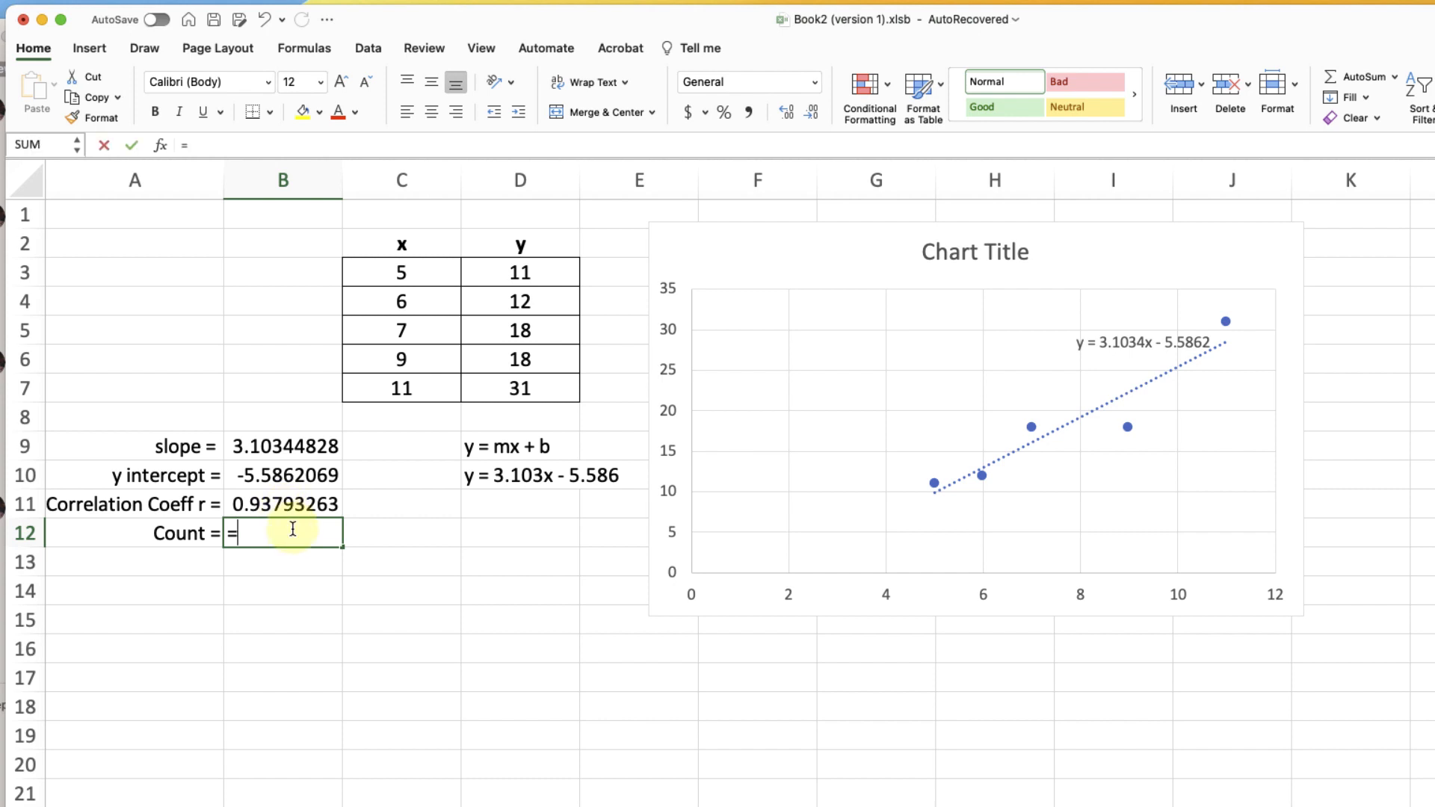
{"action": "type", "text": "COUNT("}
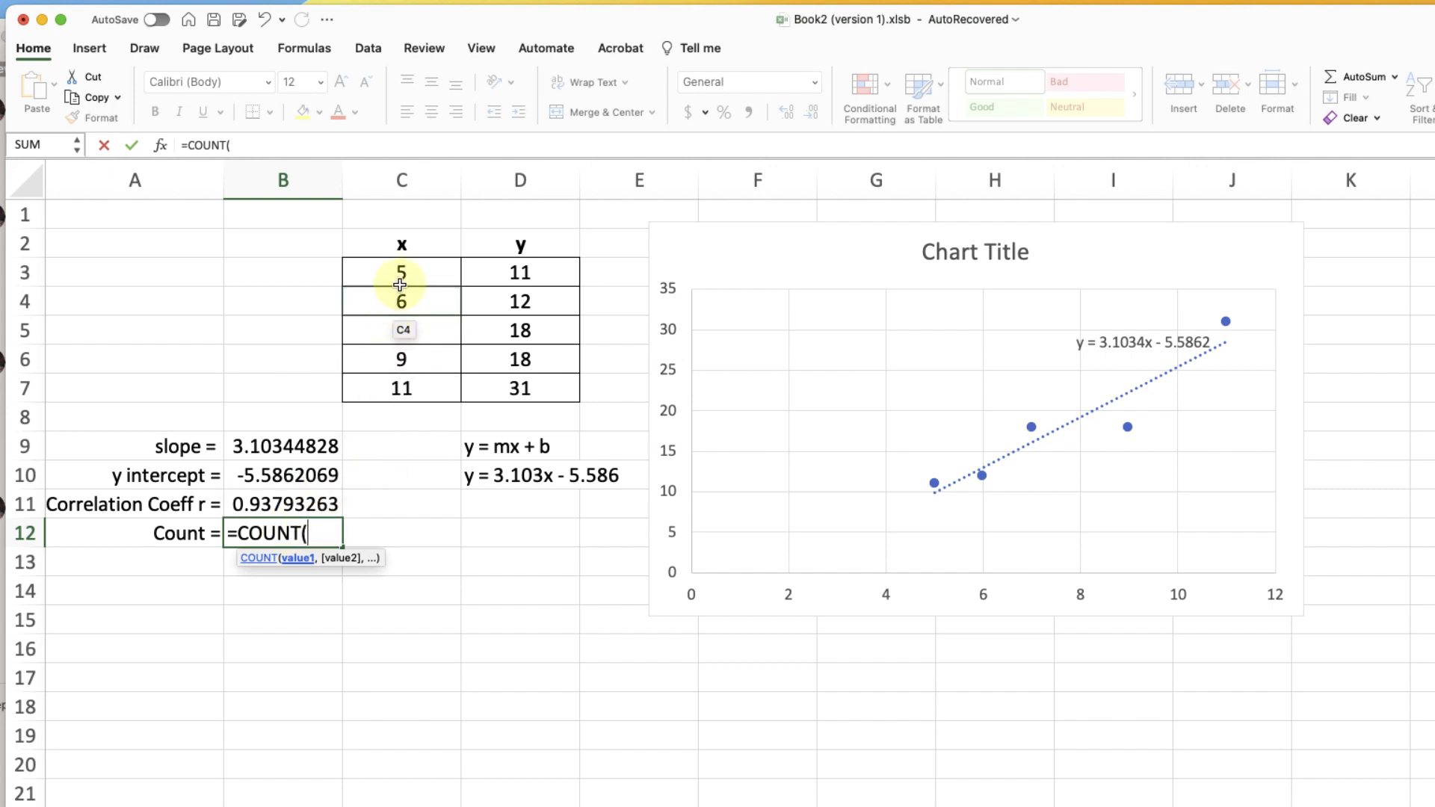
{"action": "left_click_drag", "start_coordinate": [401, 275], "coordinate": [401, 388]}
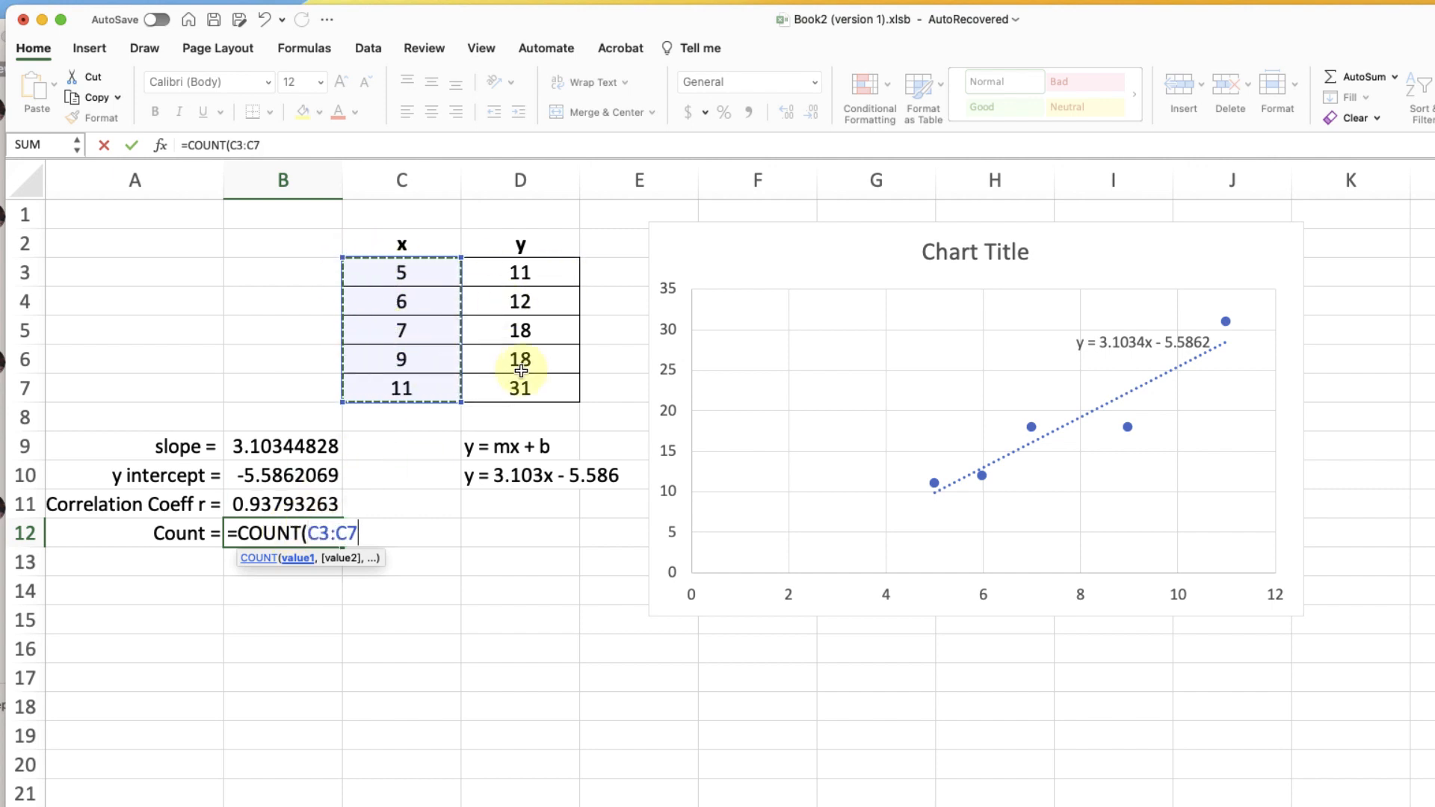
{"action": "key", "text": "Return"}
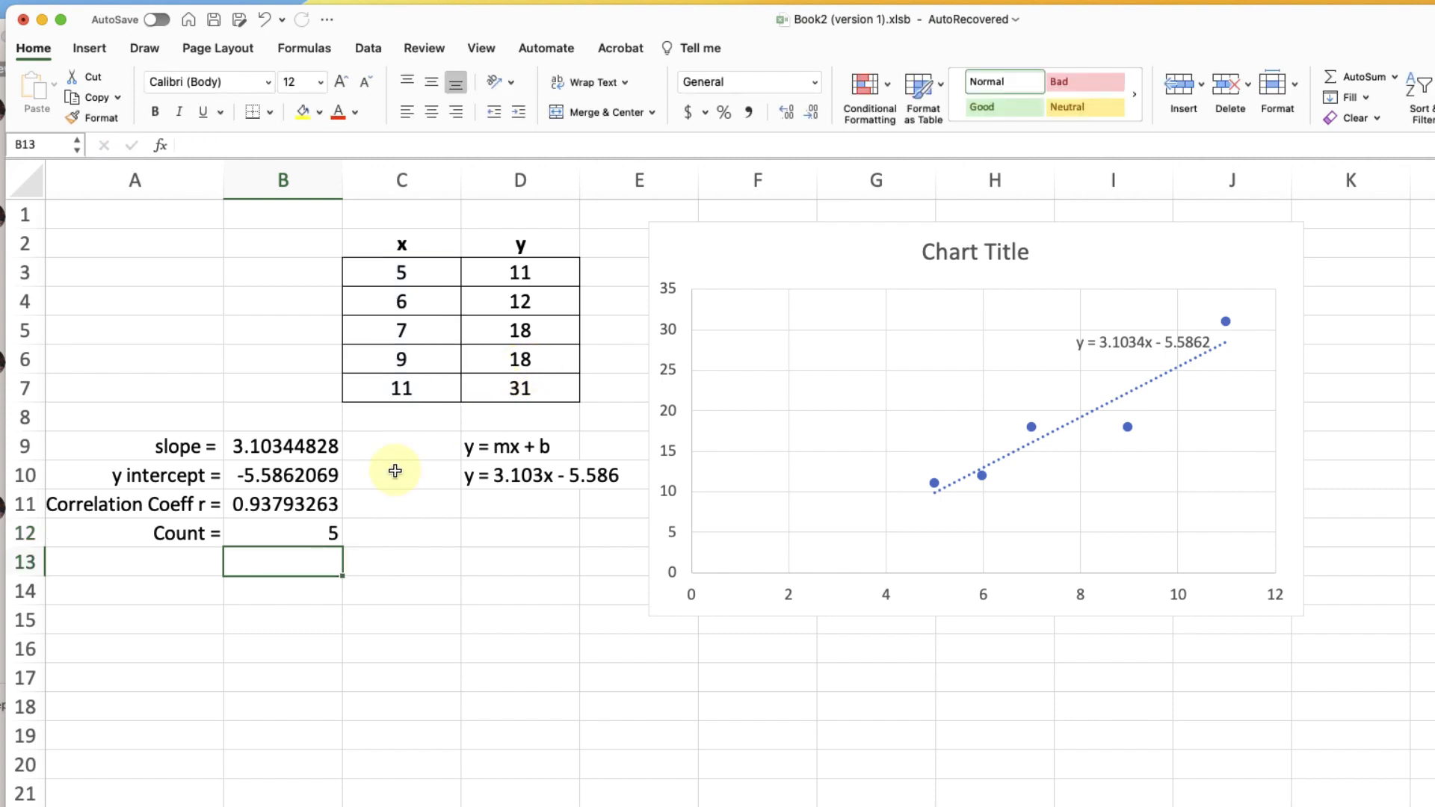
{"action": "left_click", "coordinate": [261, 525]}
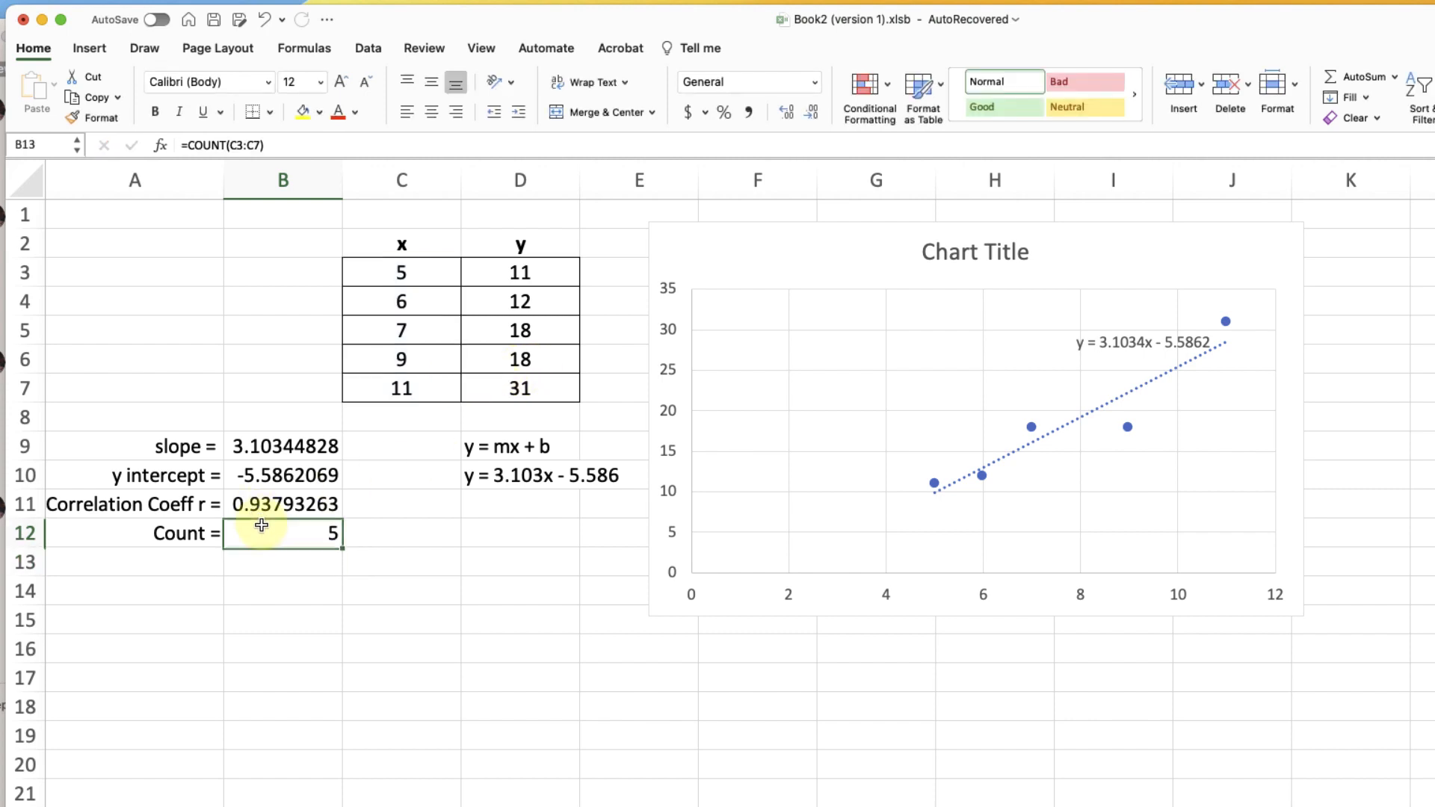
{"action": "left_click", "coordinate": [437, 114]}
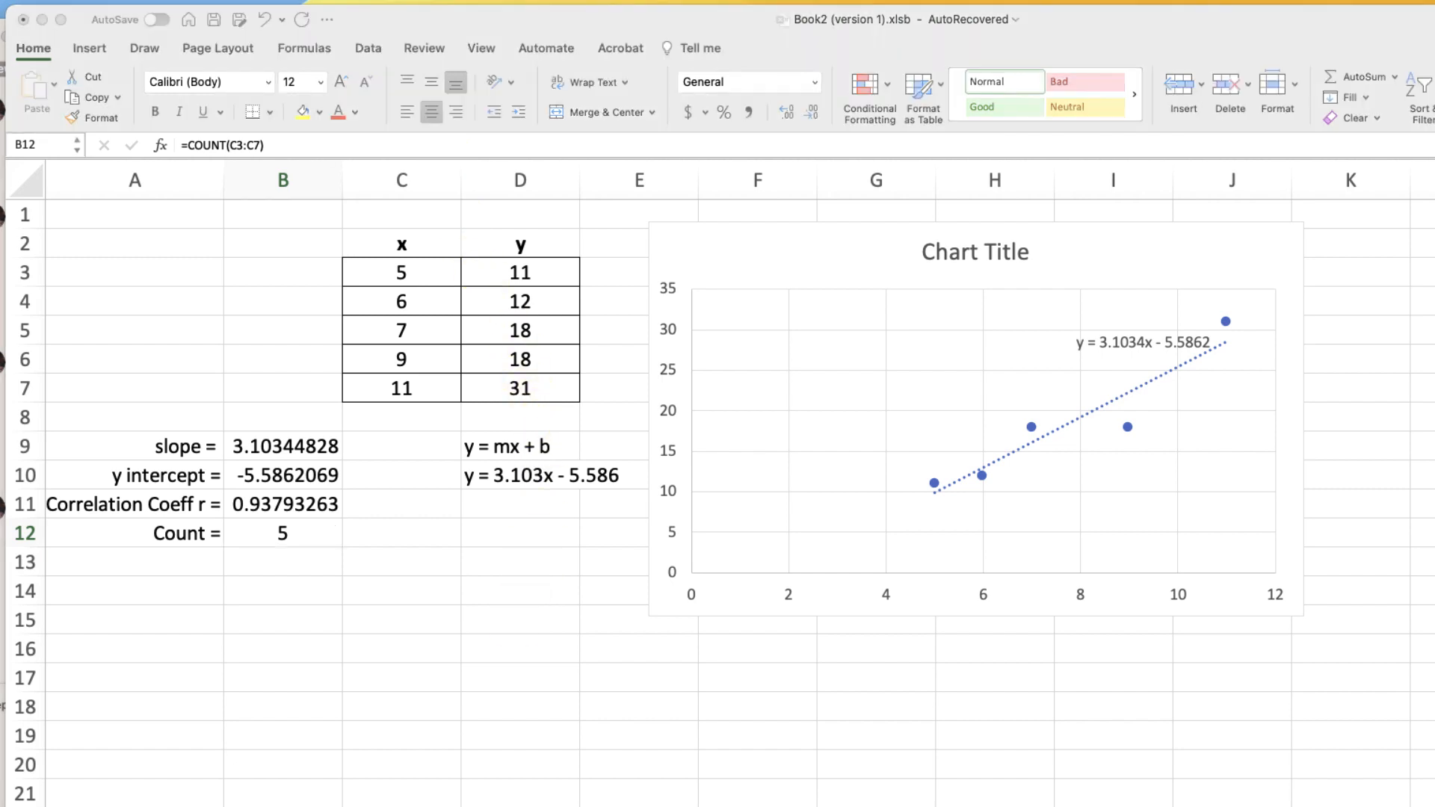
Bring the MyLab correlation coefficient table over the worksheet and look up the critical value for n = 5 at α = 0.05.
{"action": "left_click_drag", "start_coordinate": [0, 479], "coordinate": [603, 62]}
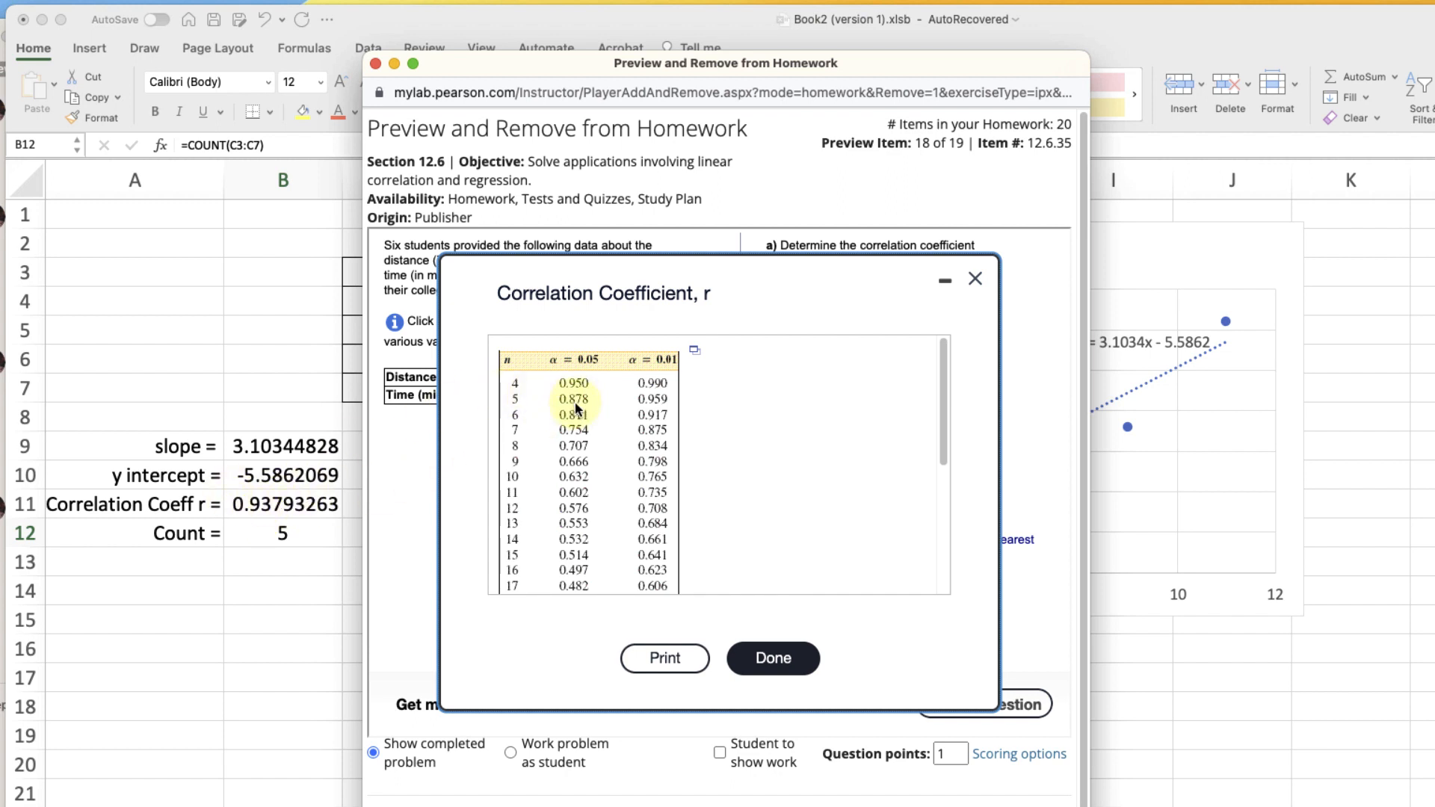
{"action": "left_click_drag", "start_coordinate": [697, 263], "coordinate": [741, 355]}
{"action": "left_click_drag", "start_coordinate": [151, 296], "coordinate": [0, 296]}
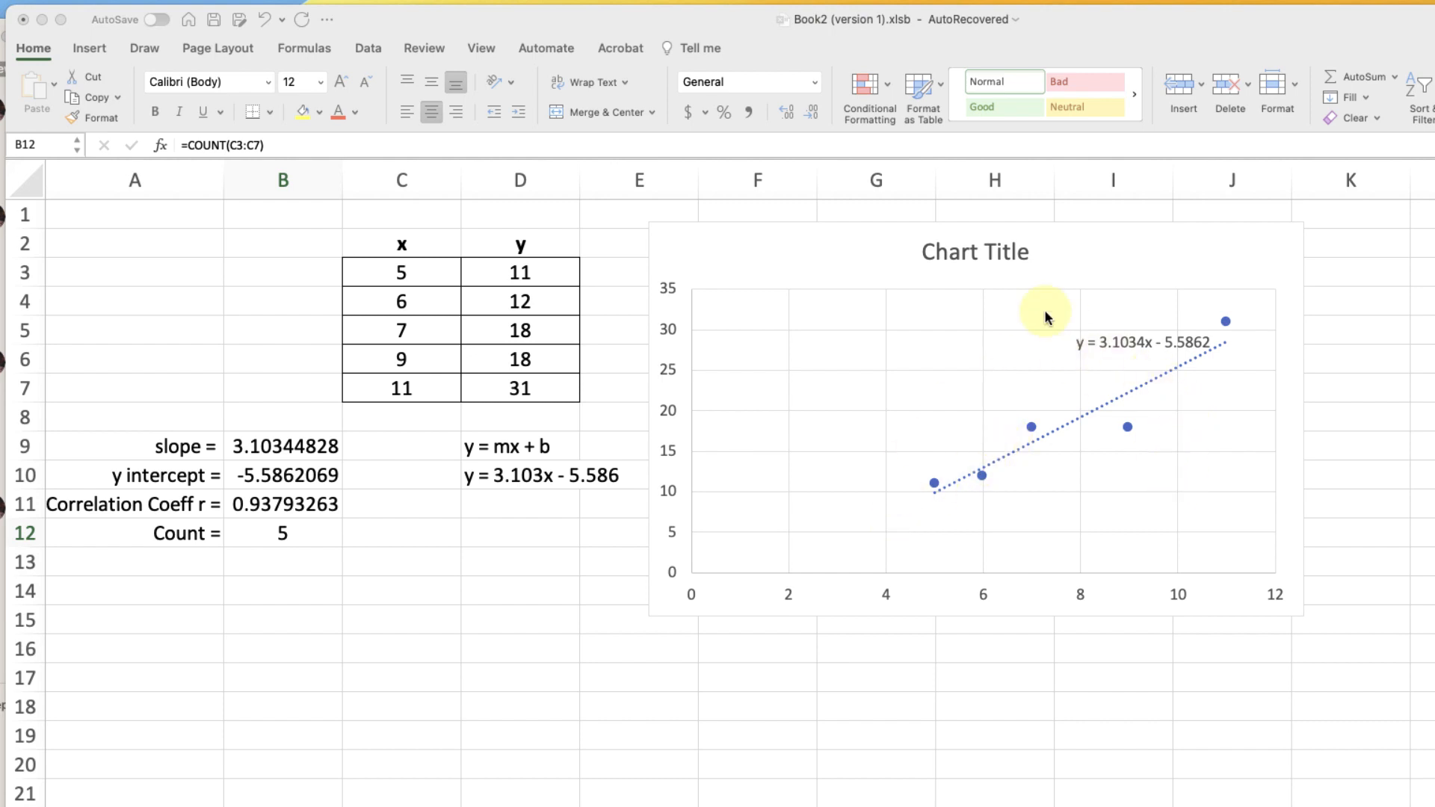
{"action": "left_click", "coordinate": [975, 249]}
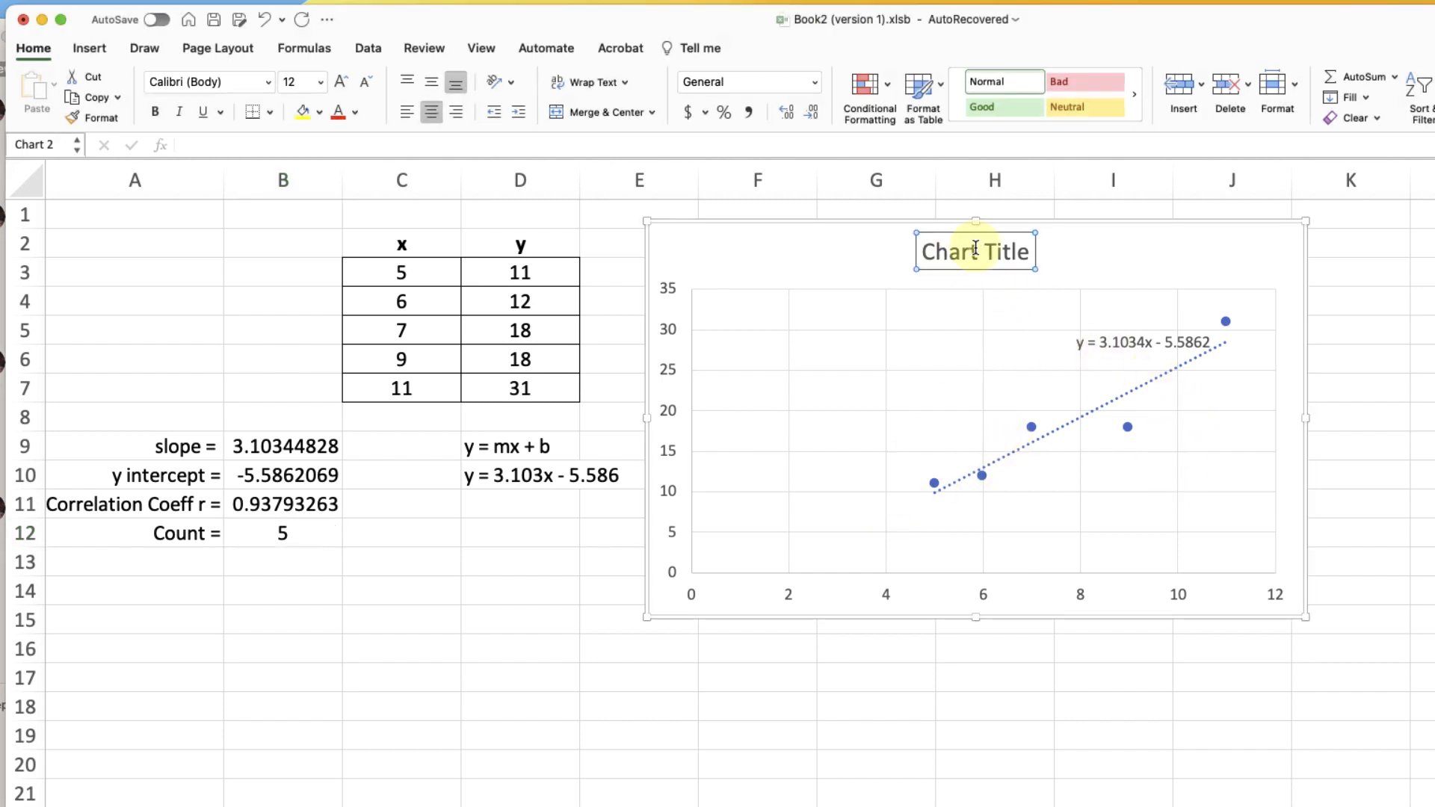
{"action": "type", "text": "HI"}
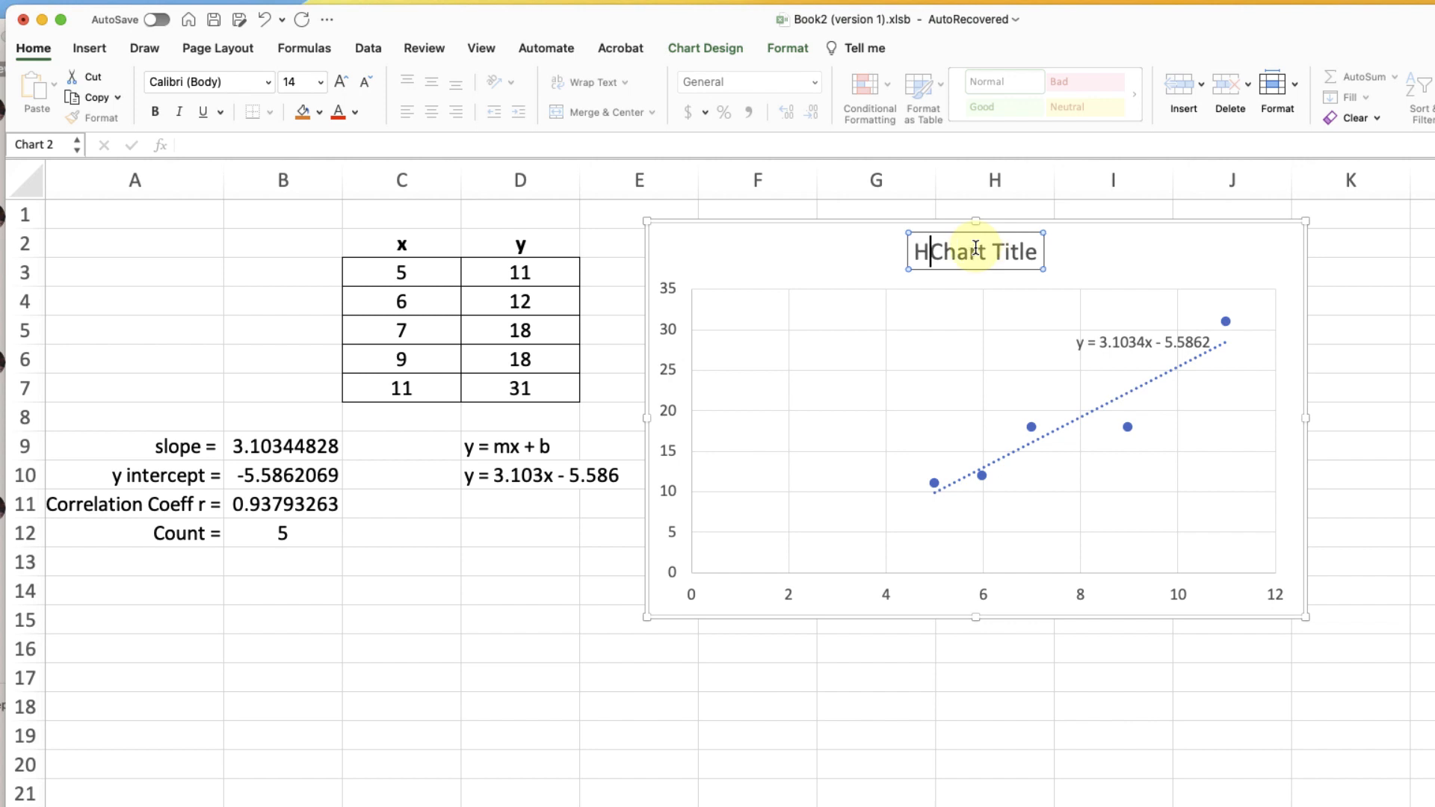
{"action": "key", "text": "BackSpace"}
{"action": "key", "text": "BackSpace"}
{"action": "left_click_drag", "start_coordinate": [502, 647], "coordinate": [506, 668]}
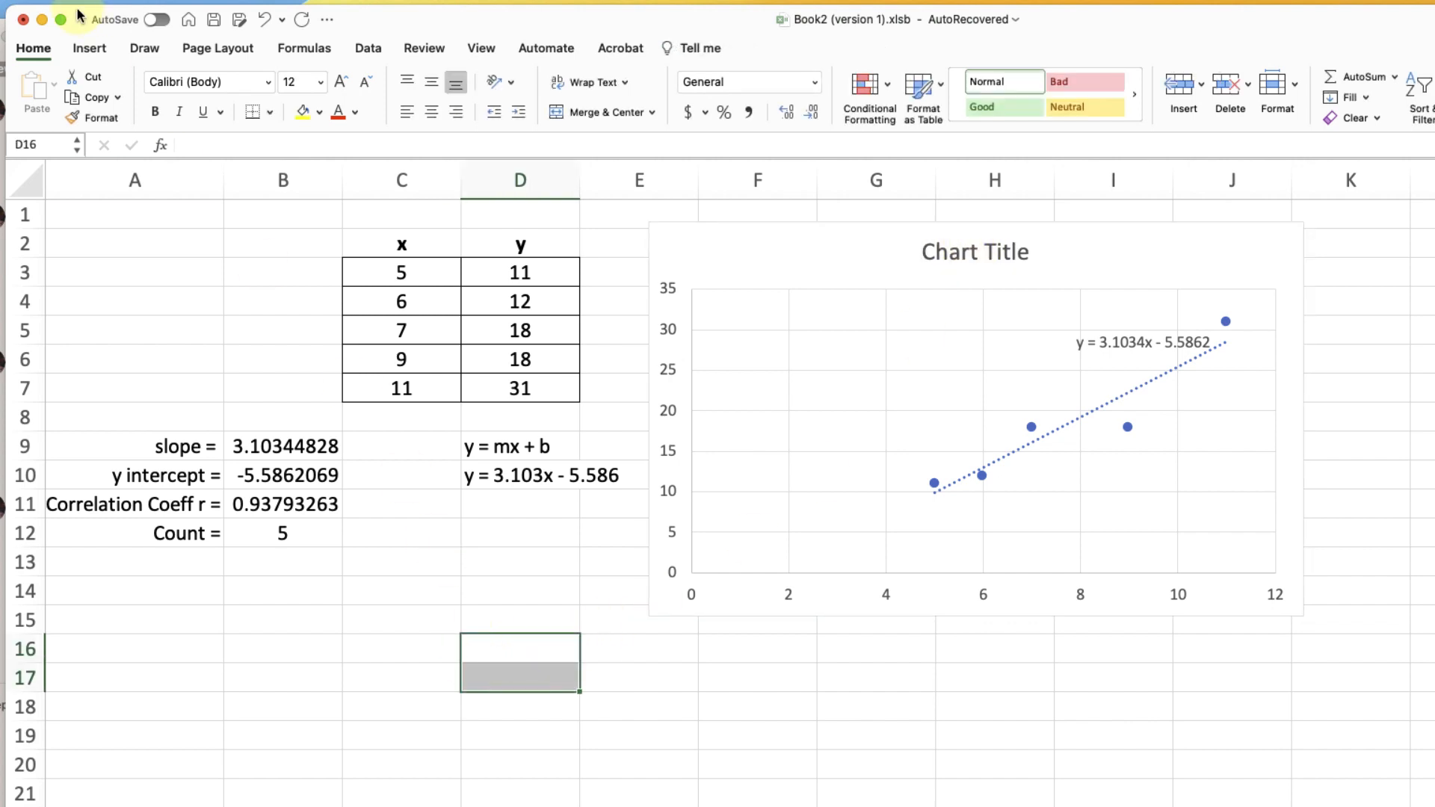